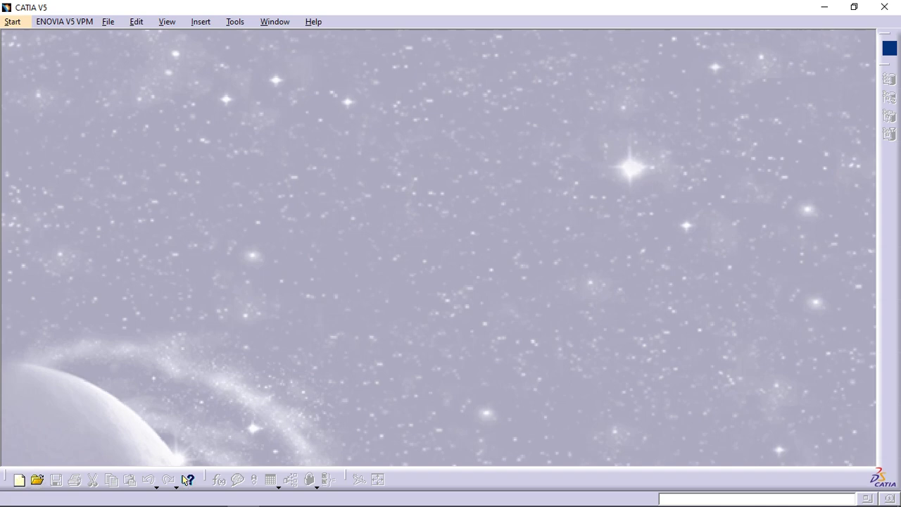
Create a new empty Product1 document in the Weld Design workbench from the Start menu
{"action": "left_click", "coordinate": [16, 24]}
{"action": "mouse_move", "coordinate": [87, 140]}
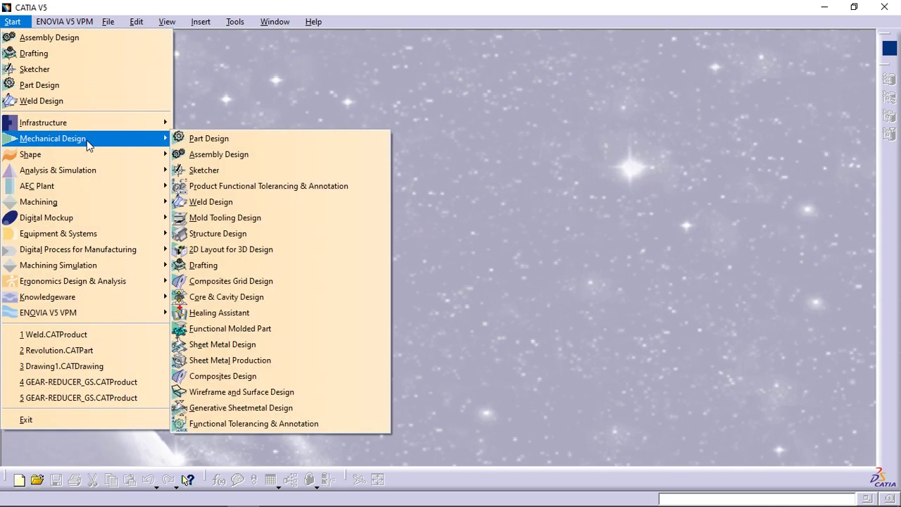
{"action": "left_click", "coordinate": [210, 203]}
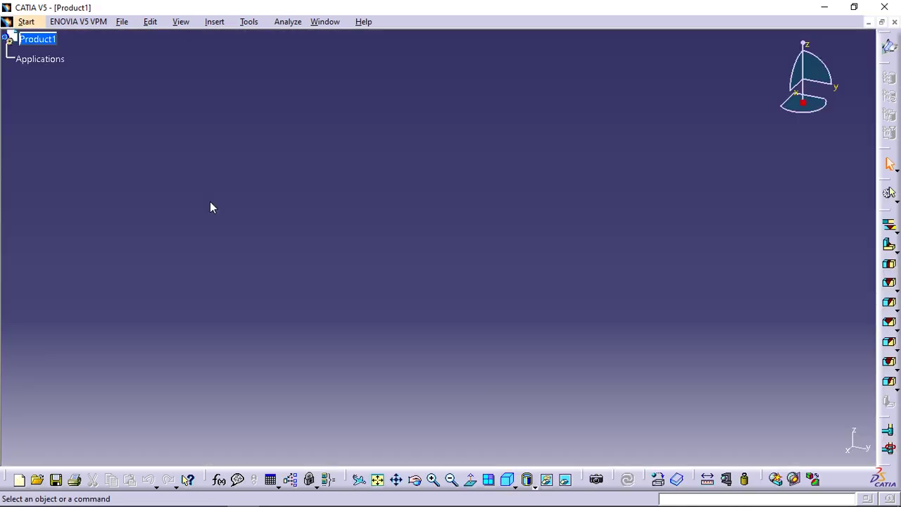
{"action": "left_click", "coordinate": [55, 41]}
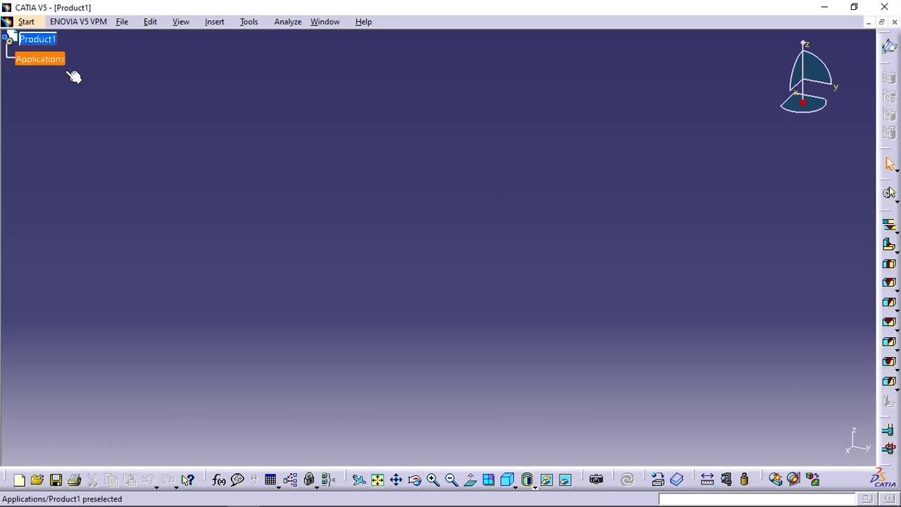
{"action": "left_click", "coordinate": [122, 22]}
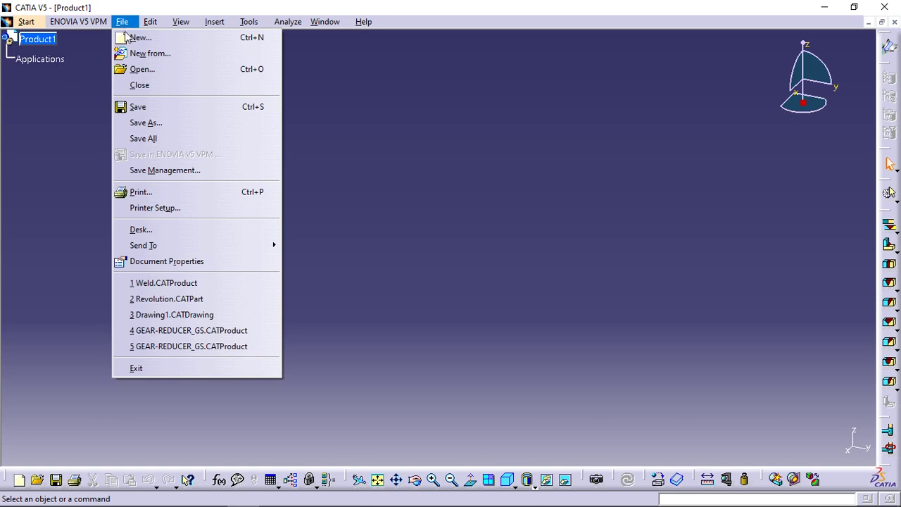
Open the Weld assembly file and make the Weld.CATProduct window active
{"action": "left_click", "coordinate": [140, 69]}
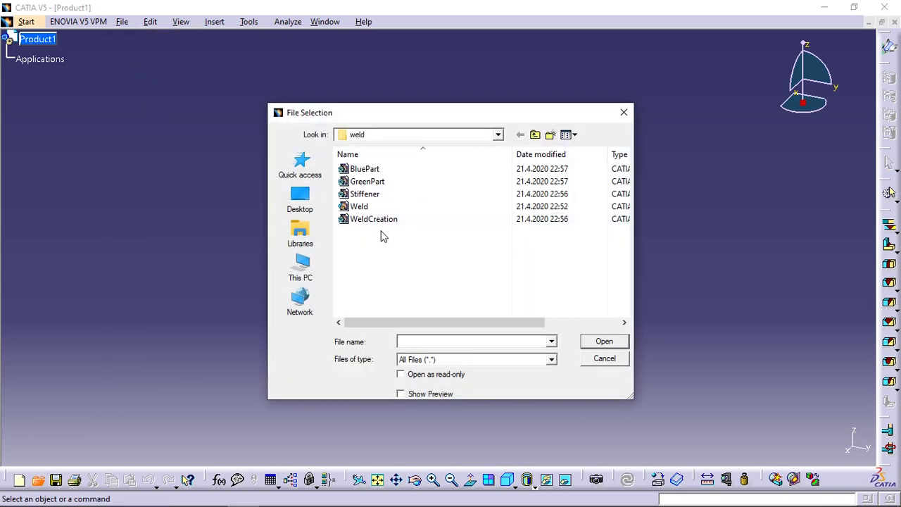
{"action": "left_click", "coordinate": [360, 207]}
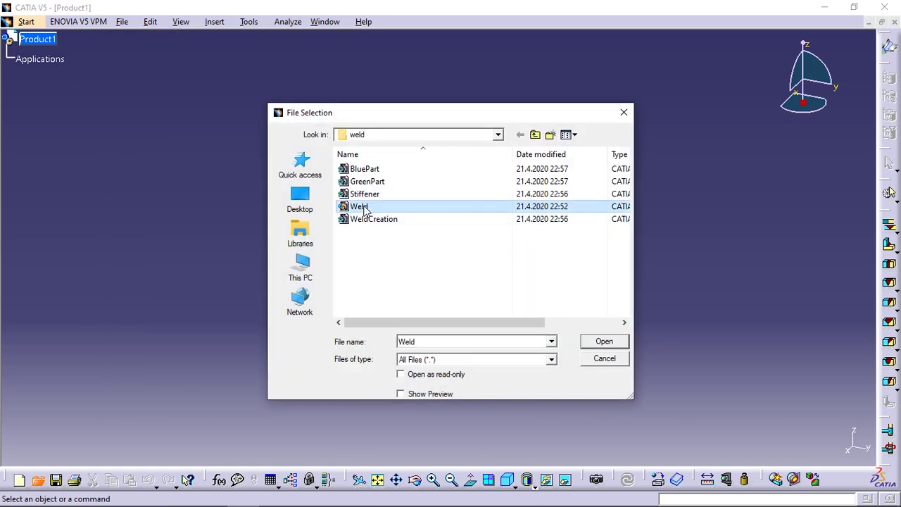
{"action": "left_click", "coordinate": [604, 342]}
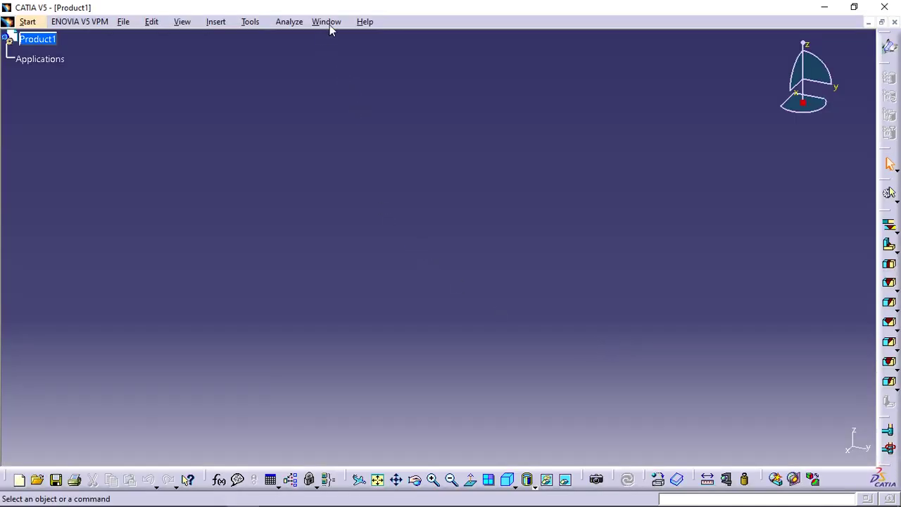
{"action": "left_click", "coordinate": [327, 22]}
{"action": "left_click", "coordinate": [361, 124]}
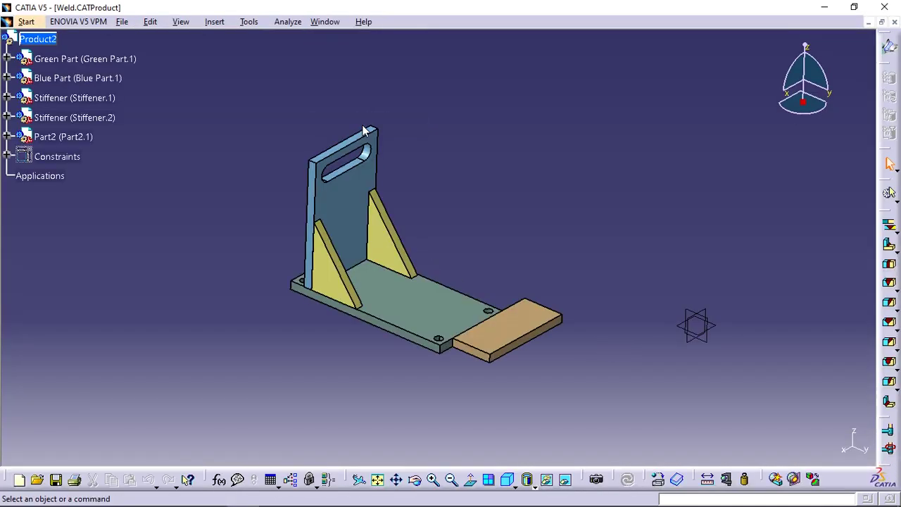
{"action": "mouse_move", "coordinate": [417, 288]}
{"action": "middle_mouse_down"}
{"action": "mouse_move", "coordinate": [454, 277]}
{"action": "mouse_move", "coordinate": [428, 277]}
{"action": "mouse_move", "coordinate": [428, 268]}
{"action": "mouse_move", "coordinate": [419, 281]}
{"action": "middle_mouse_up"}
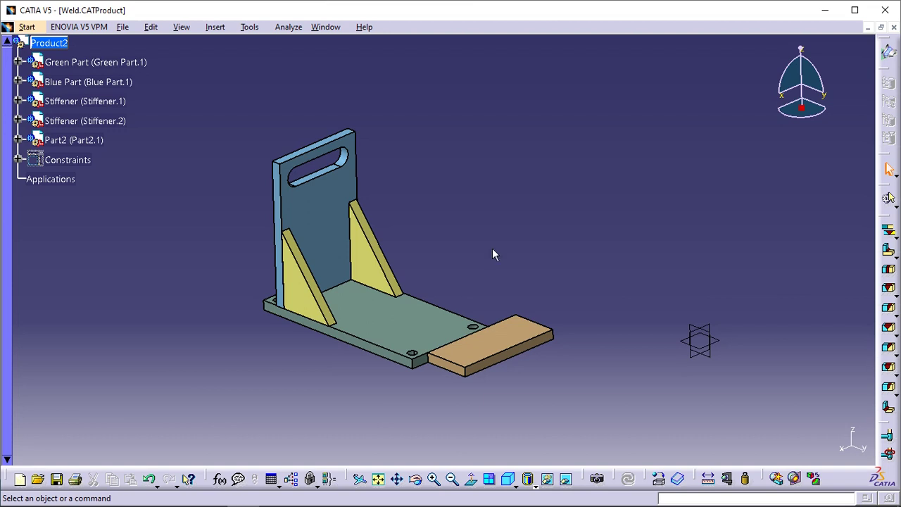
Switch the customized view mode's shading from Gouraud to Material
{"action": "left_click", "coordinate": [181, 28]}
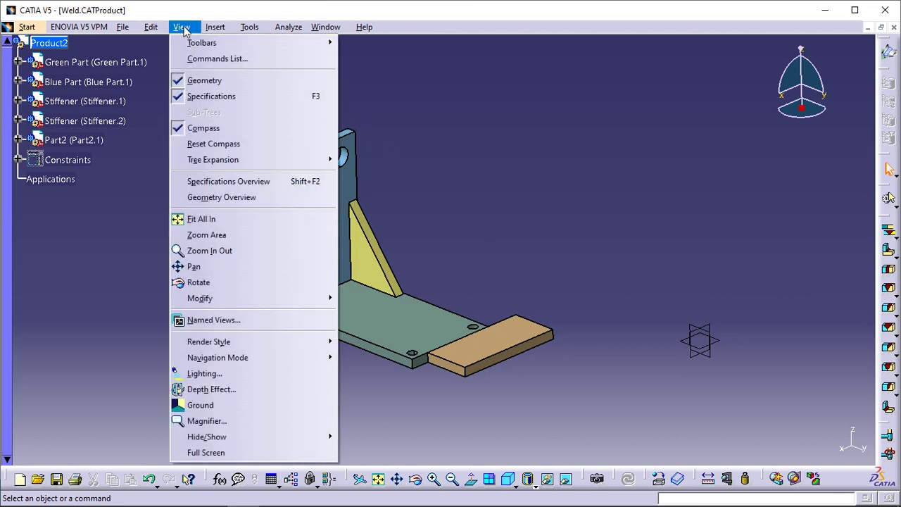
{"action": "mouse_move", "coordinate": [284, 342]}
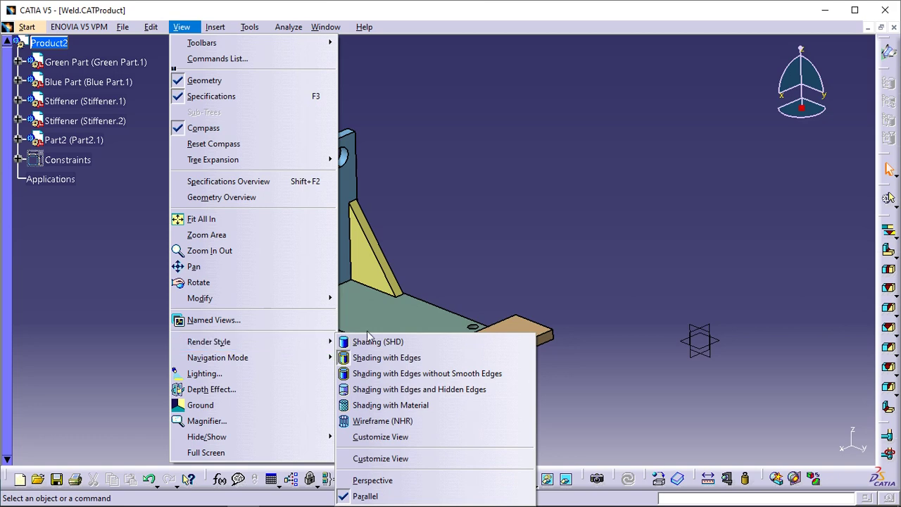
{"action": "left_click", "coordinate": [424, 459]}
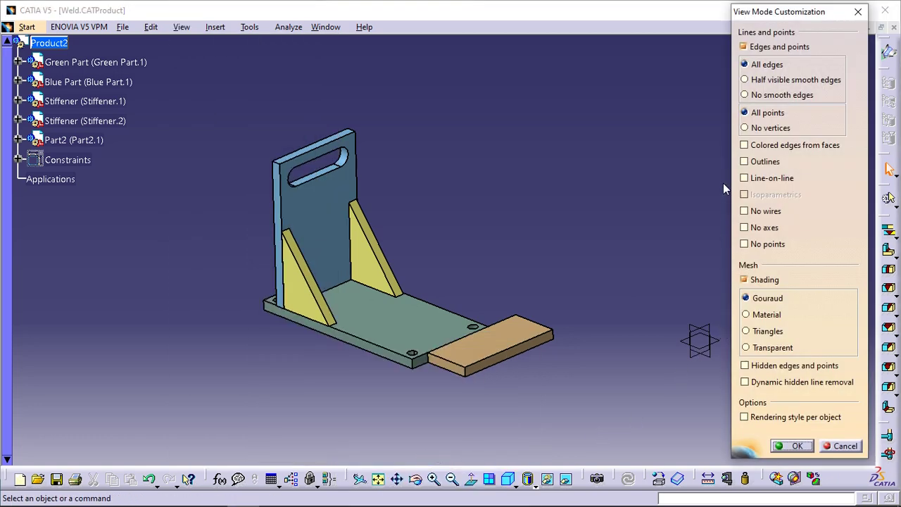
{"action": "left_click", "coordinate": [766, 311]}
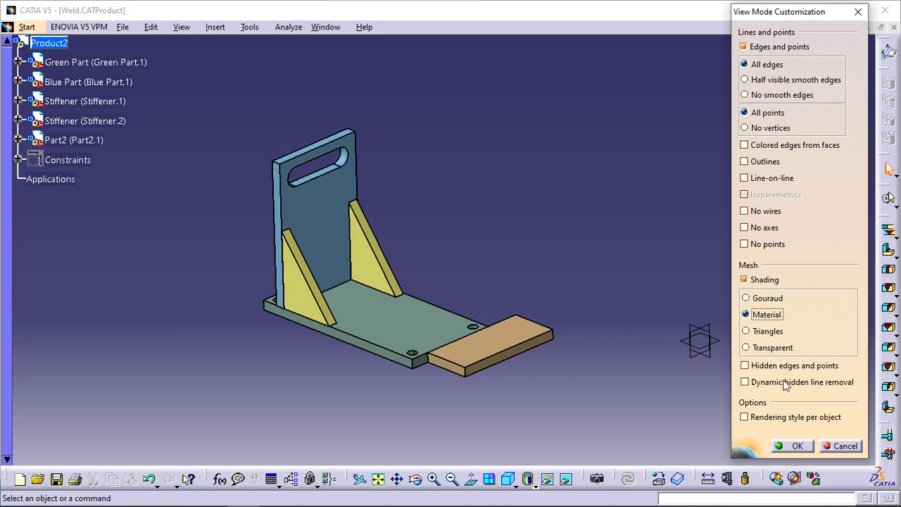
{"action": "left_click", "coordinate": [795, 446]}
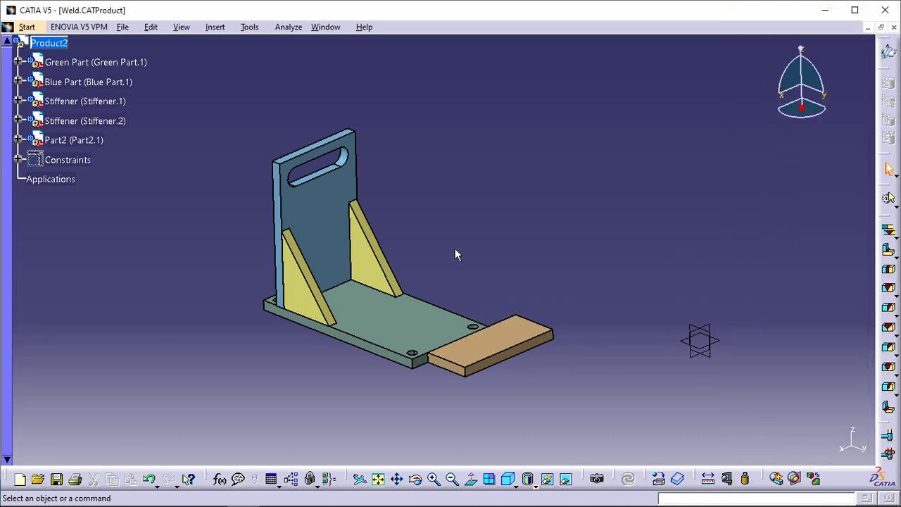
Start a fillet weld in the chosen construction mode and name it weld1
{"action": "left_click", "coordinate": [891, 242]}
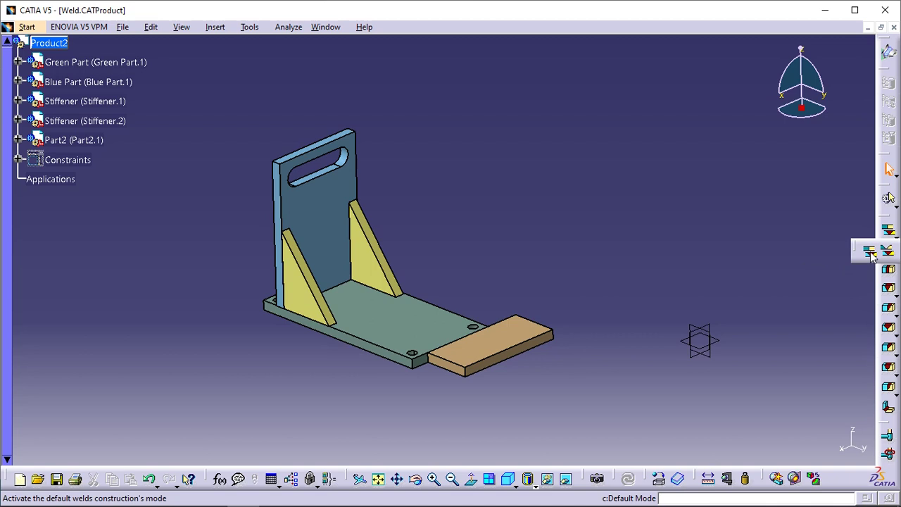
{"action": "left_click", "coordinate": [871, 257]}
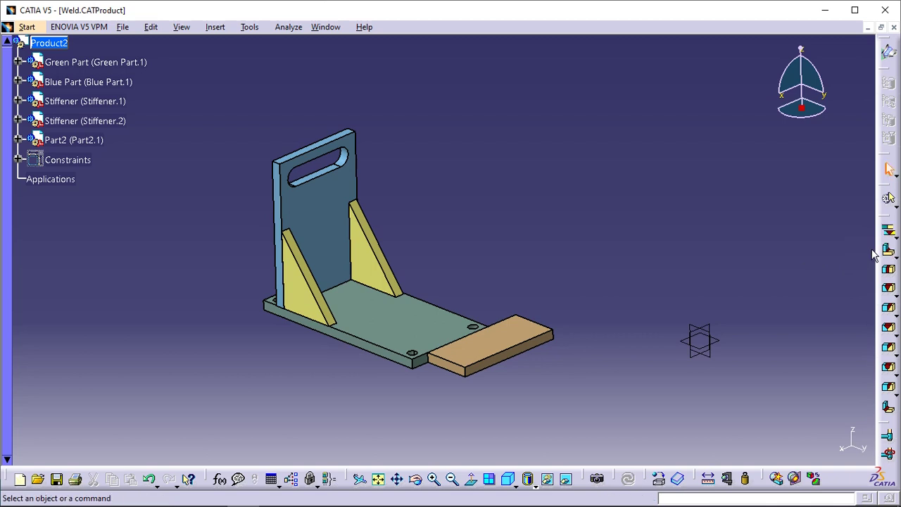
{"action": "left_click", "coordinate": [888, 251]}
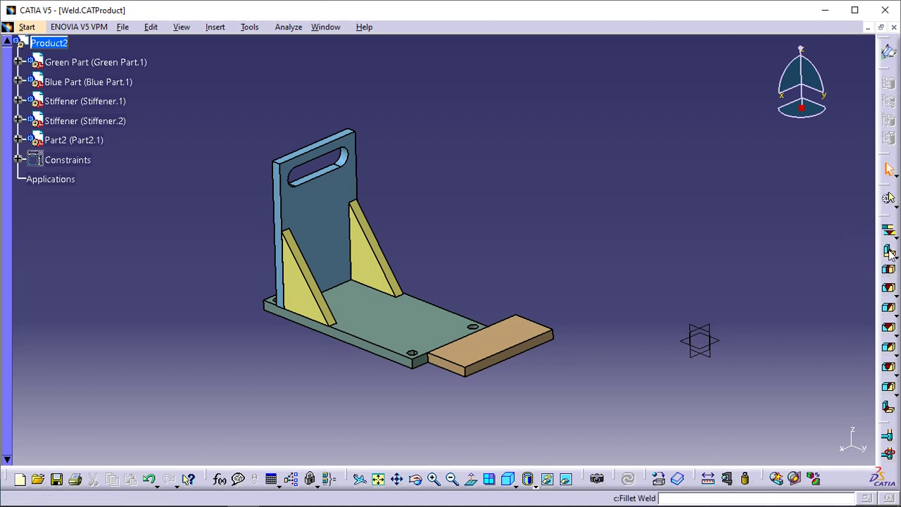
{"action": "left_click_drag", "start_coordinate": [742, 199], "coordinate": [707, 163]}
{"action": "left_click", "coordinate": [661, 218]}
{"action": "left_click_drag", "start_coordinate": [661, 217], "coordinate": [569, 217]}
{"action": "type", "text": "weld1"}
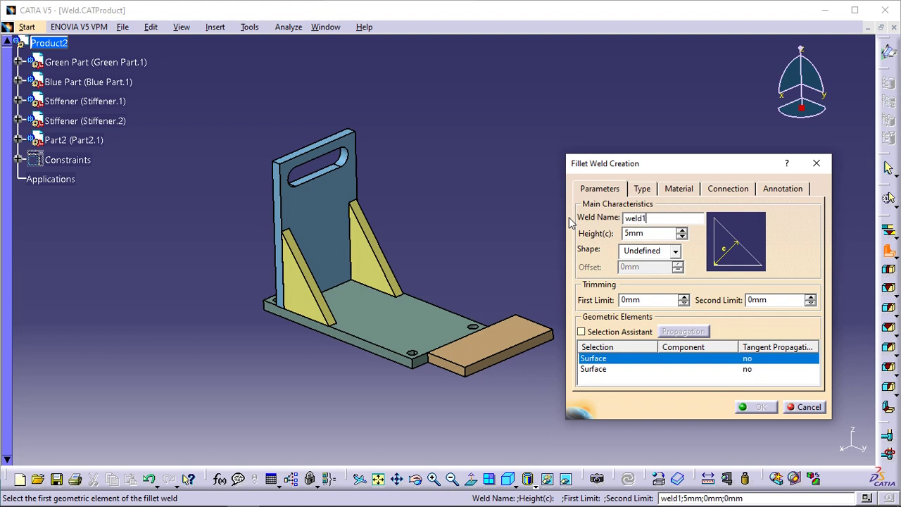
Set weld1's shape to Convex and its offset to 1.5mm
{"action": "left_click", "coordinate": [654, 235]}
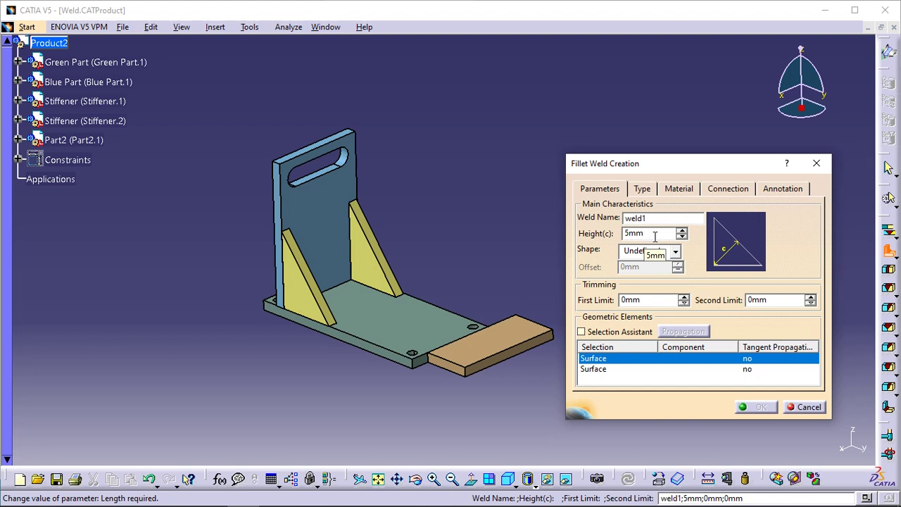
{"action": "left_click", "coordinate": [654, 250]}
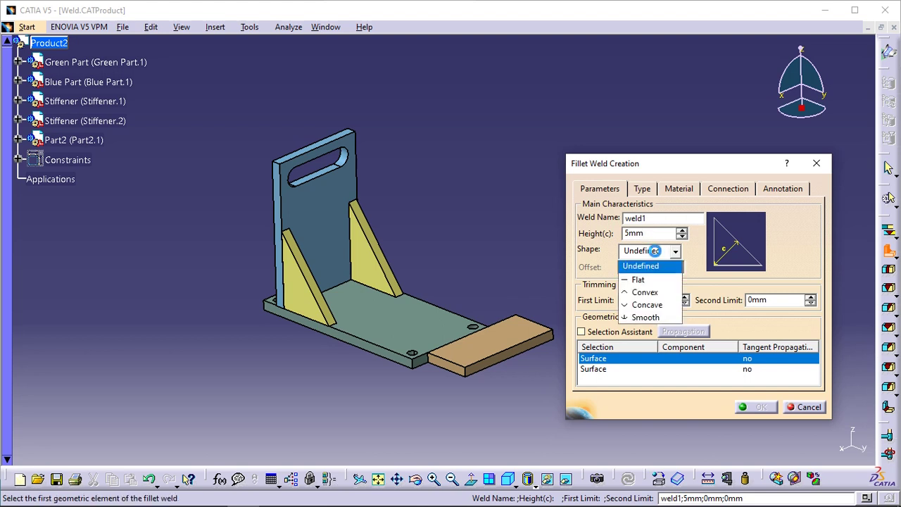
{"action": "left_click", "coordinate": [658, 292]}
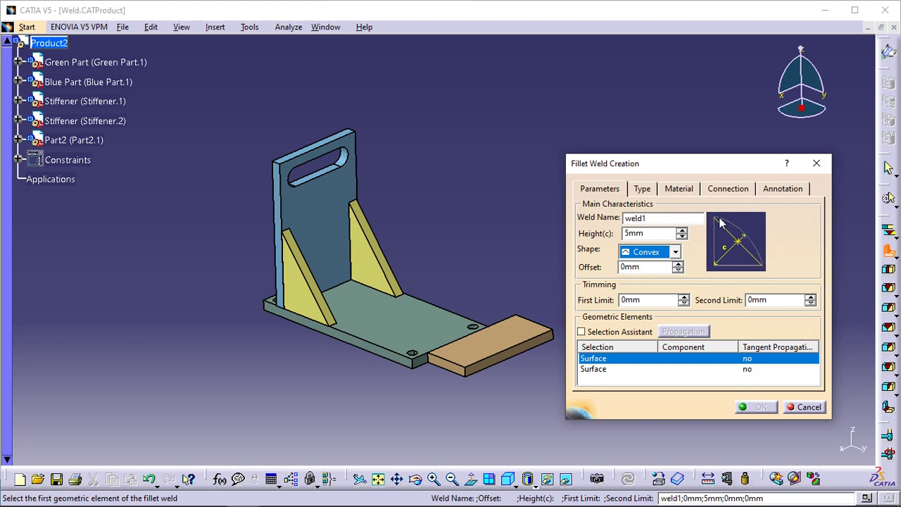
{"action": "double_click", "coordinate": [652, 266]}
{"action": "type", "text": "1.5"}
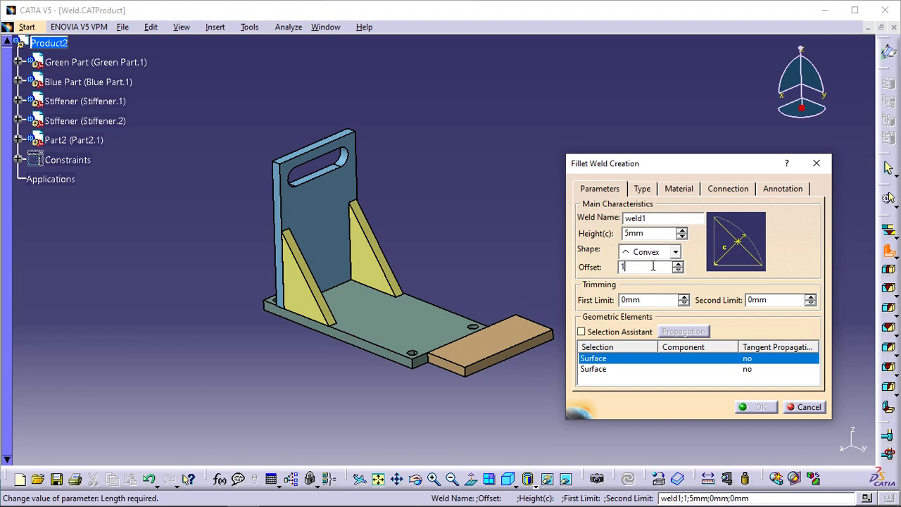
{"action": "left_click", "coordinate": [547, 237]}
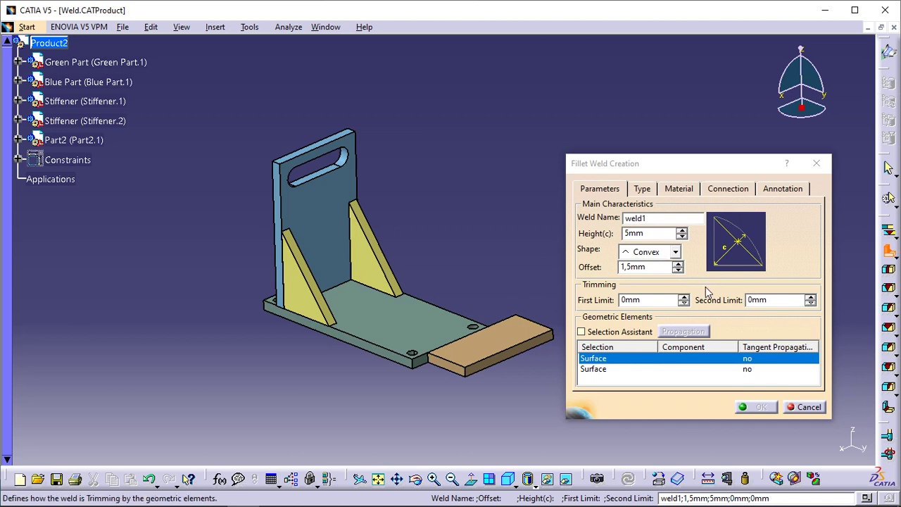
{"action": "left_click", "coordinate": [777, 188]}
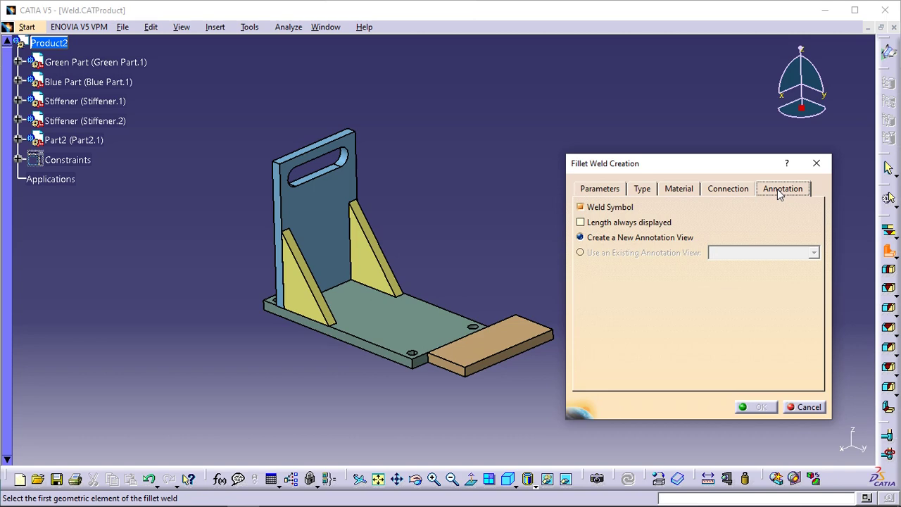
{"action": "left_click", "coordinate": [599, 190]}
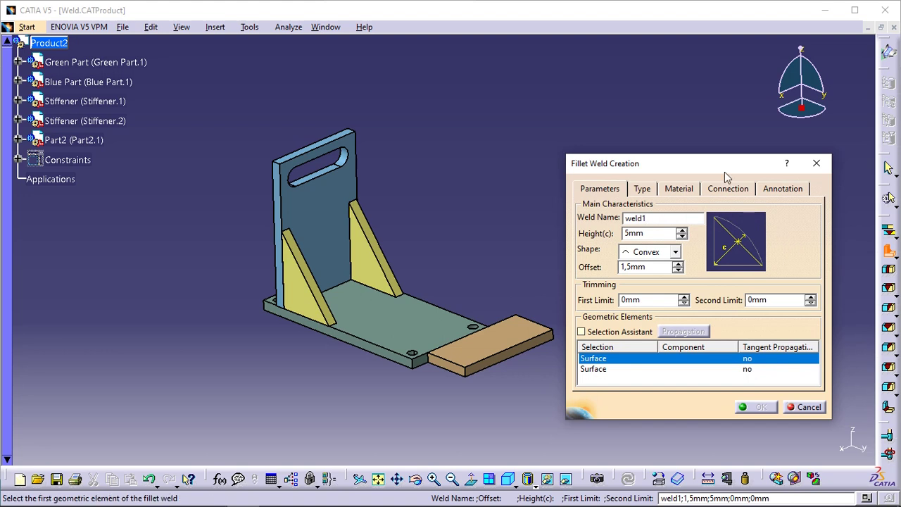
{"action": "left_click", "coordinate": [581, 332]}
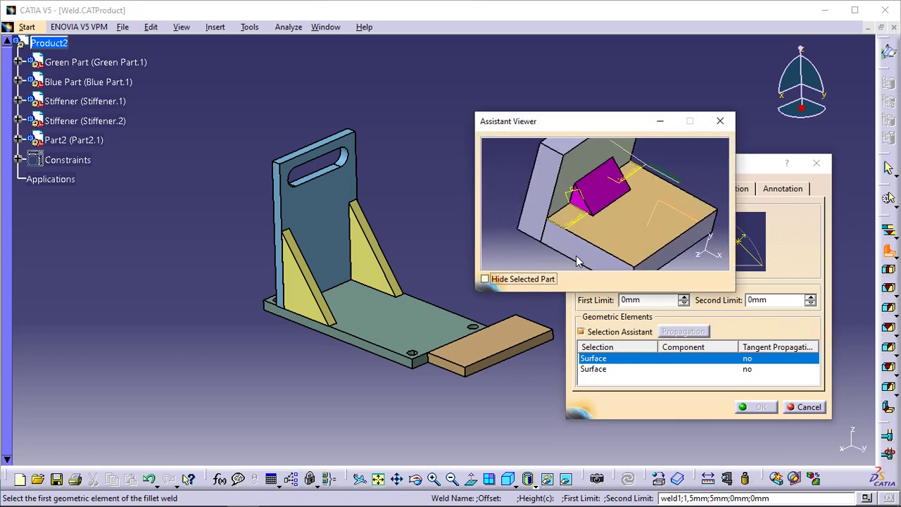
{"action": "middle_click_drag", "start_coordinate": [591, 229], "coordinate": [608, 179]}
{"action": "middle_click_drag", "start_coordinate": [584, 245], "coordinate": [561, 241]}
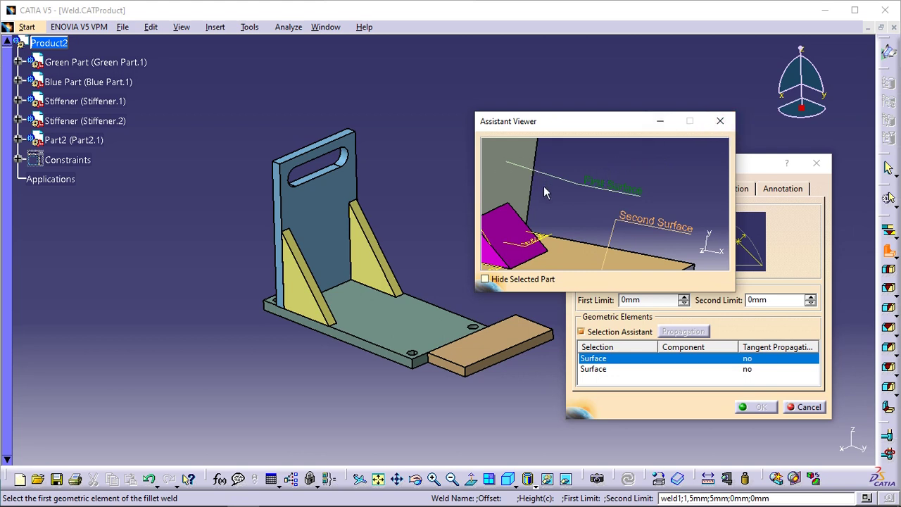
{"action": "left_click", "coordinate": [718, 121]}
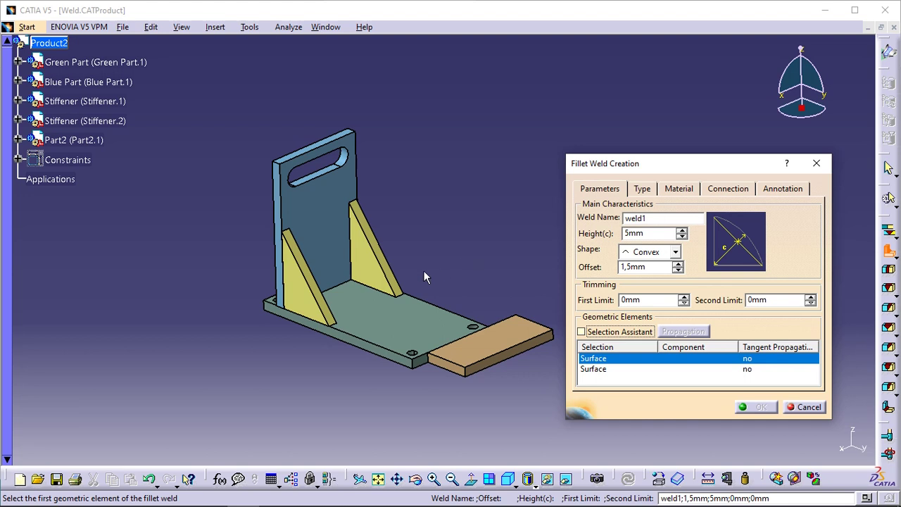
Pick the Green Part base plate and Blue Part upright faces as weld1's surfaces
{"action": "left_click", "coordinate": [346, 303]}
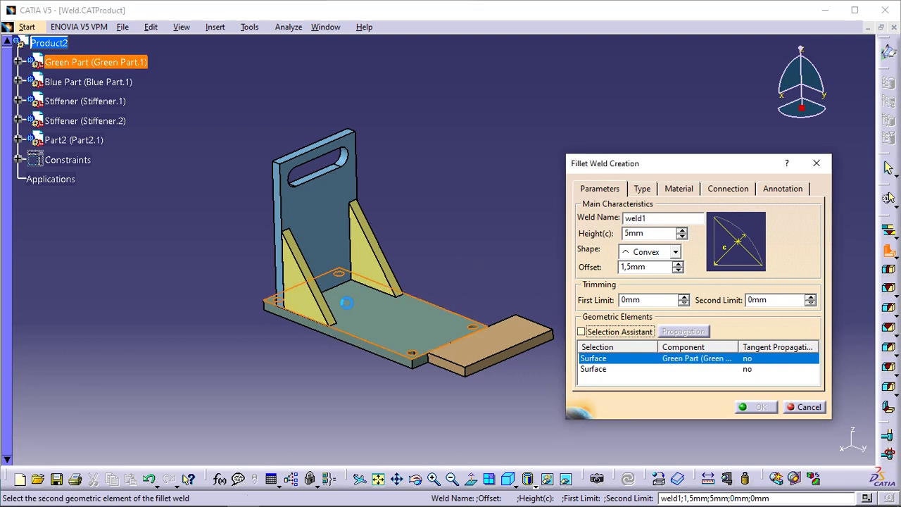
{"action": "left_click", "coordinate": [324, 250]}
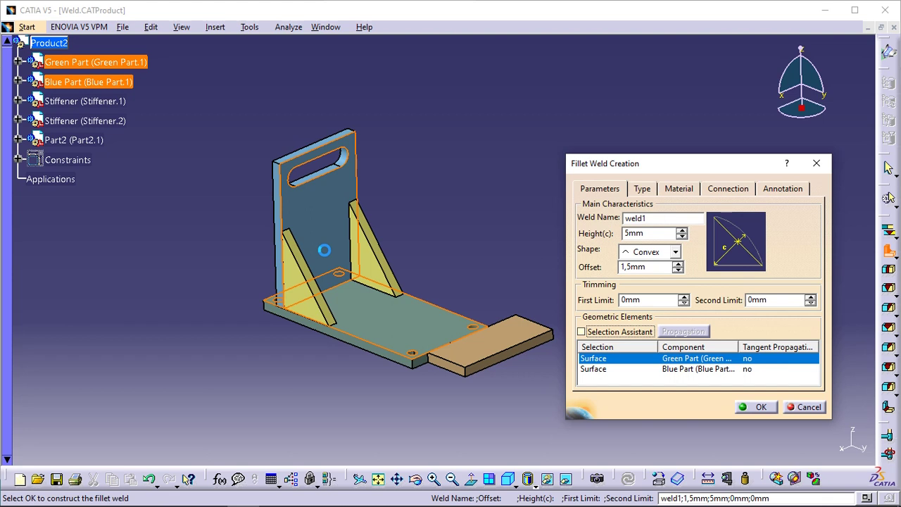
{"action": "left_click_drag", "start_coordinate": [736, 347], "coordinate": [769, 347]}
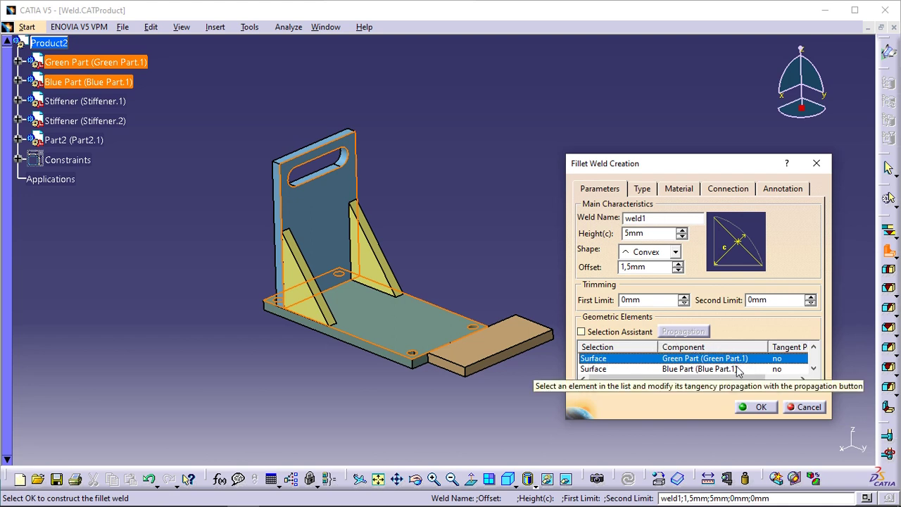
{"action": "left_click", "coordinate": [642, 189]}
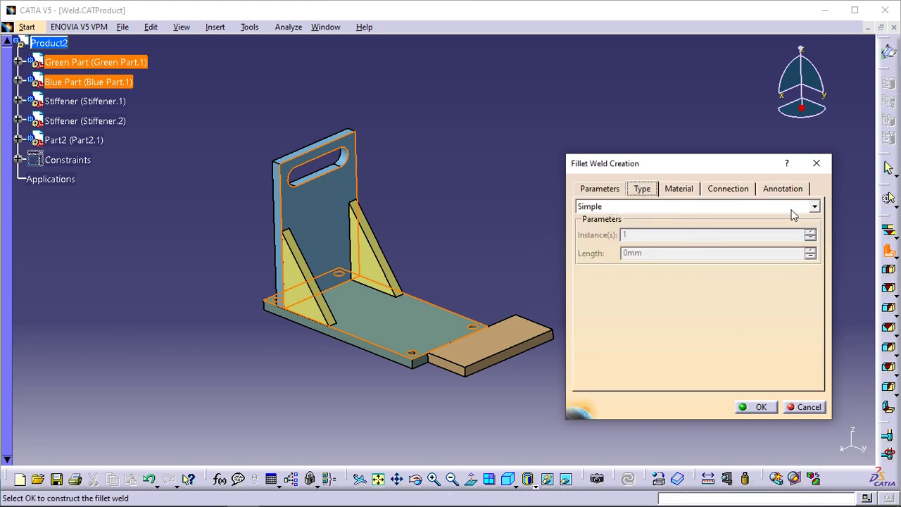
{"action": "left_click", "coordinate": [814, 208]}
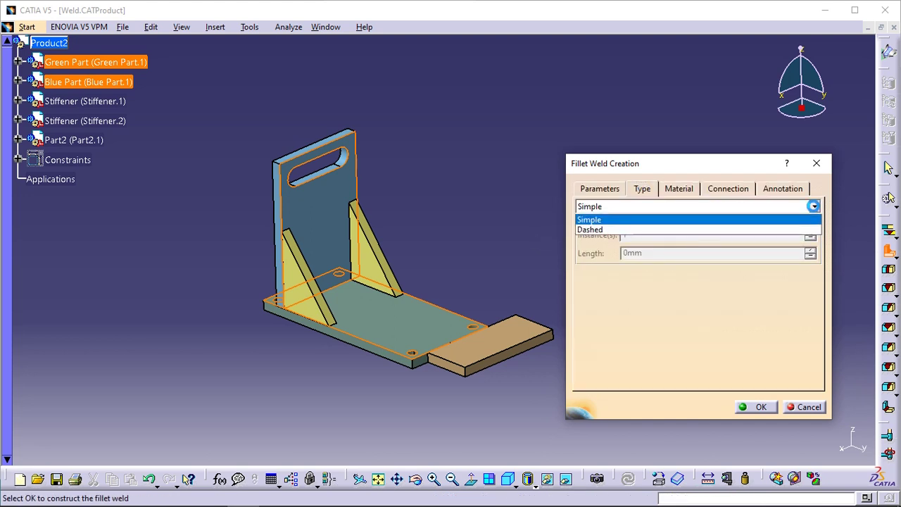
{"action": "left_click", "coordinate": [636, 220]}
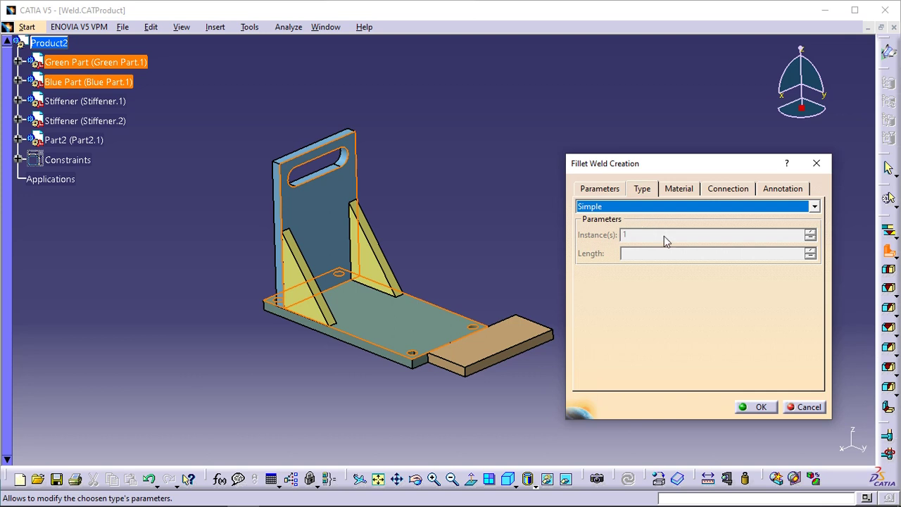
Replace the default assembly joint name JointName with newjoint
{"action": "left_click", "coordinate": [732, 194]}
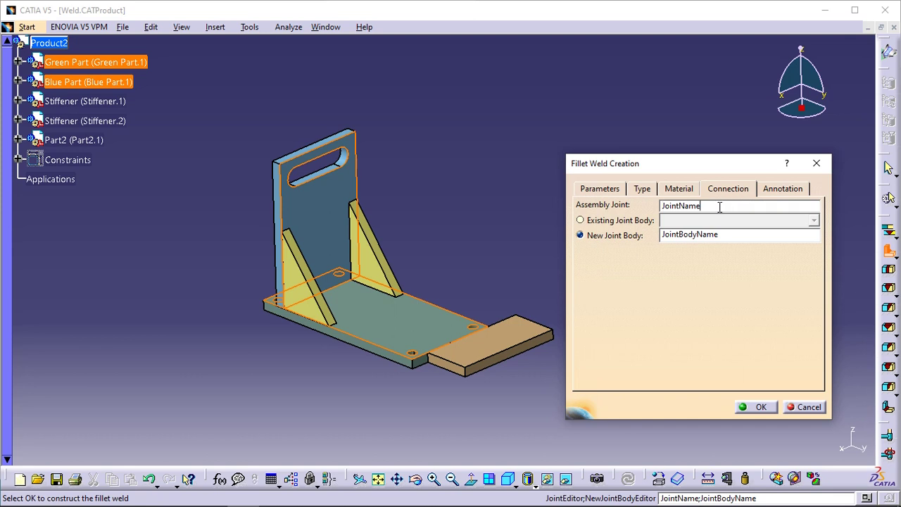
{"action": "left_click_drag", "start_coordinate": [719, 206], "coordinate": [650, 206]}
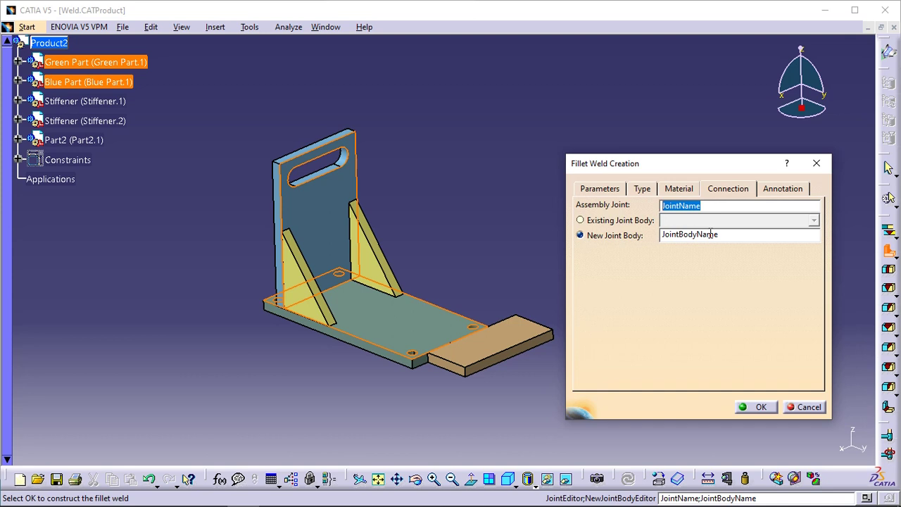
{"action": "type", "text": "newj"}
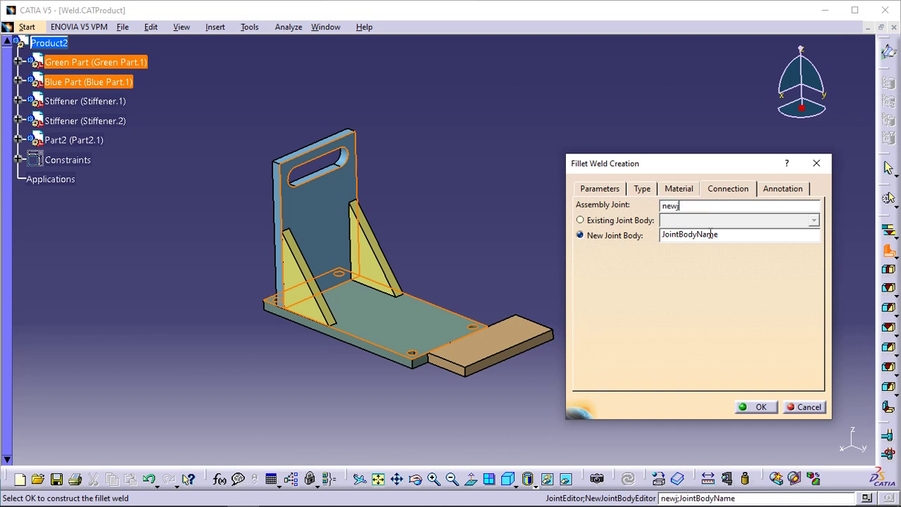
{"action": "type", "text": "oint"}
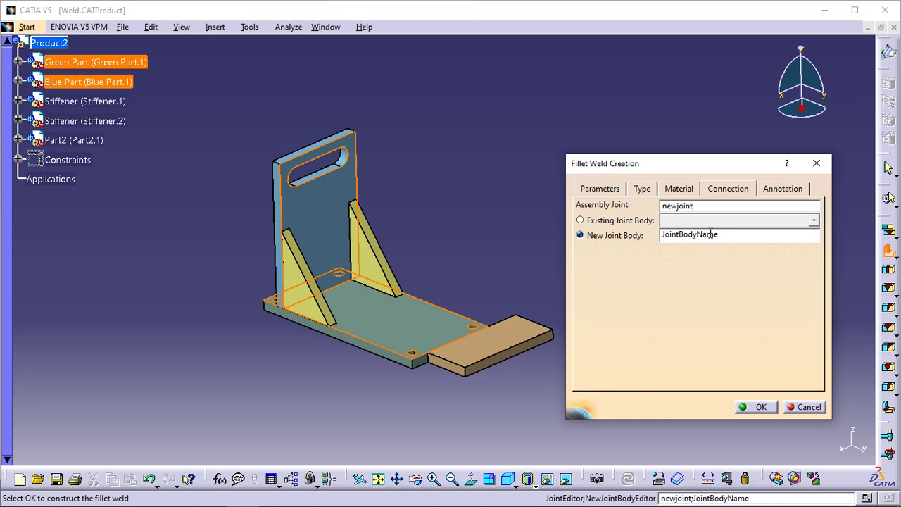
Give weld1 Copper material from the catalog and create the fillet weld
{"action": "left_click", "coordinate": [685, 187]}
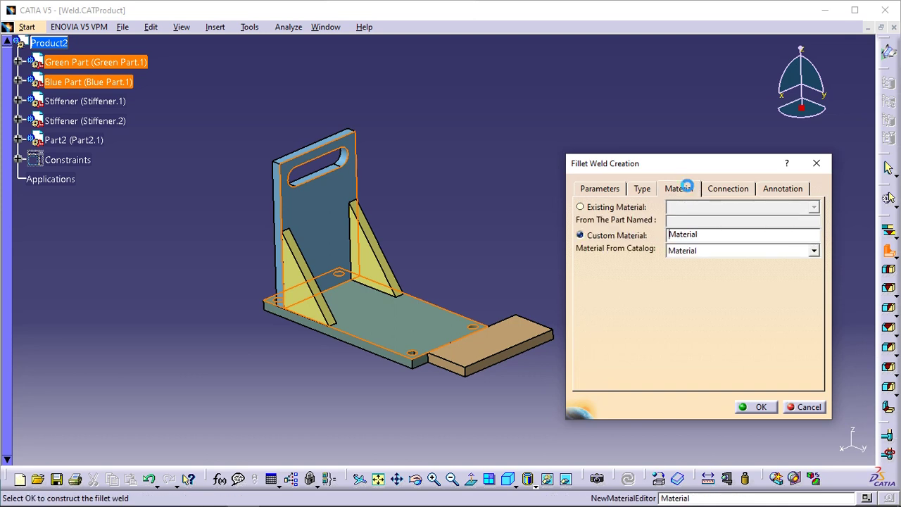
{"action": "left_click", "coordinate": [813, 250]}
{"action": "key", "text": "Down"}
{"action": "key", "text": "Down"}
{"action": "key", "text": "Down"}
{"action": "key", "text": "Down"}
{"action": "key", "text": "Down"}
{"action": "key", "text": "Down"}
{"action": "key", "text": "Down"}
{"action": "key", "text": "Down"}
{"action": "key", "text": "Down"}
{"action": "key", "text": "Down"}
{"action": "key", "text": "Down"}
{"action": "key", "text": "Down"}
{"action": "key", "text": "Down"}
{"action": "key", "text": "Down"}
{"action": "key", "text": "Down"}
{"action": "key", "text": "Down"}
{"action": "key", "text": "Down"}
{"action": "key", "text": "Down"}
{"action": "key", "text": "Down"}
{"action": "key", "text": "Down"}
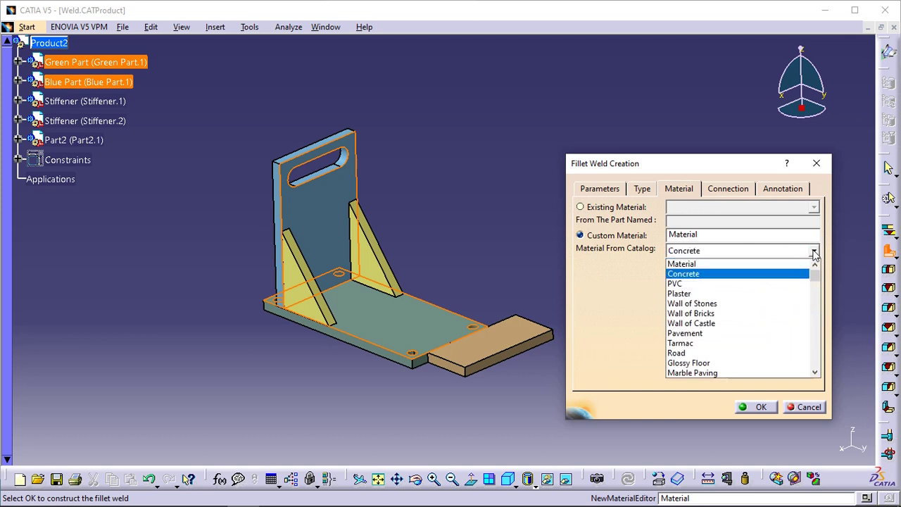
{"action": "key", "text": "Down"}
{"action": "key", "text": "Down"}
{"action": "key", "text": "Down"}
{"action": "key", "text": "Down"}
{"action": "key", "text": "Down"}
{"action": "key", "text": "Down"}
{"action": "key", "text": "Down"}
{"action": "key", "text": "Down"}
{"action": "key", "text": "Down"}
{"action": "key", "text": "Down"}
{"action": "key", "text": "Down"}
{"action": "key", "text": "Down"}
{"action": "key", "text": "Down"}
{"action": "key", "text": "Down"}
{"action": "key", "text": "Down"}
{"action": "key", "text": "Down"}
{"action": "key", "text": "Down"}
{"action": "key", "text": "Down"}
{"action": "key", "text": "Down"}
{"action": "key", "text": "Down"}
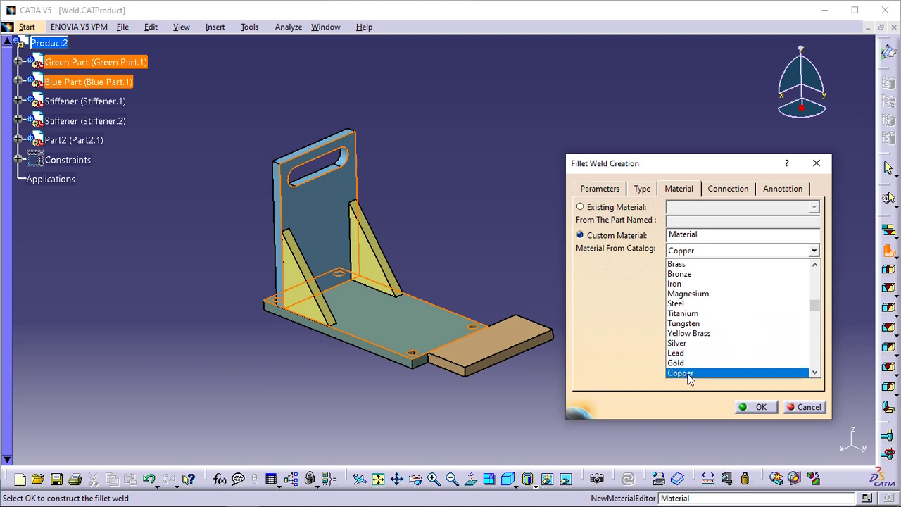
{"action": "left_click", "coordinate": [688, 373]}
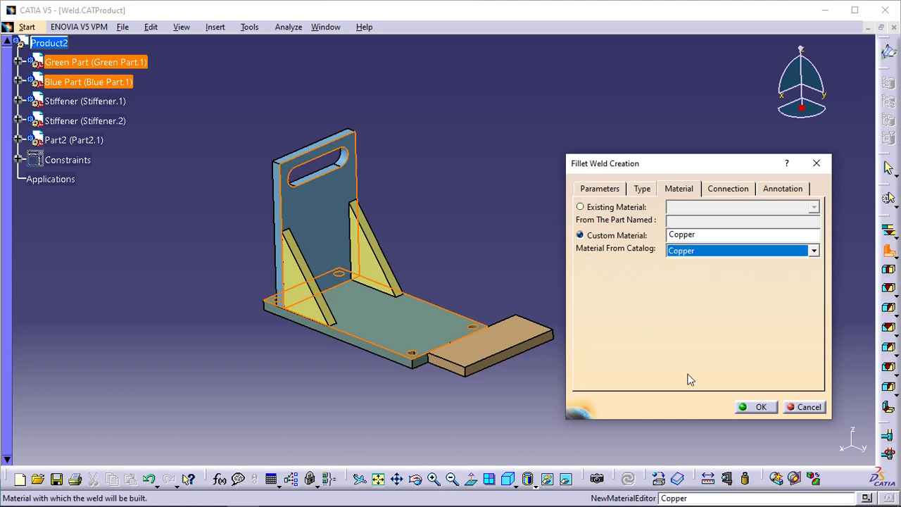
{"action": "left_click", "coordinate": [774, 189]}
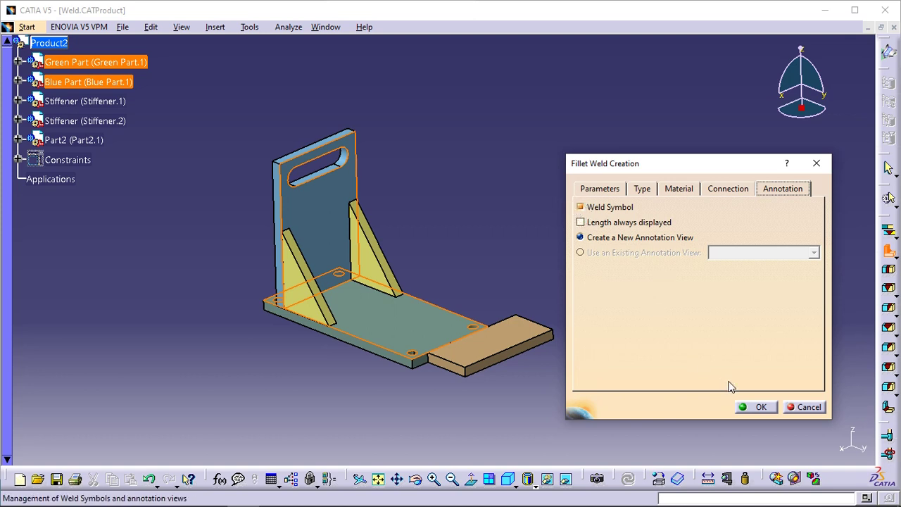
{"action": "left_click", "coordinate": [757, 408]}
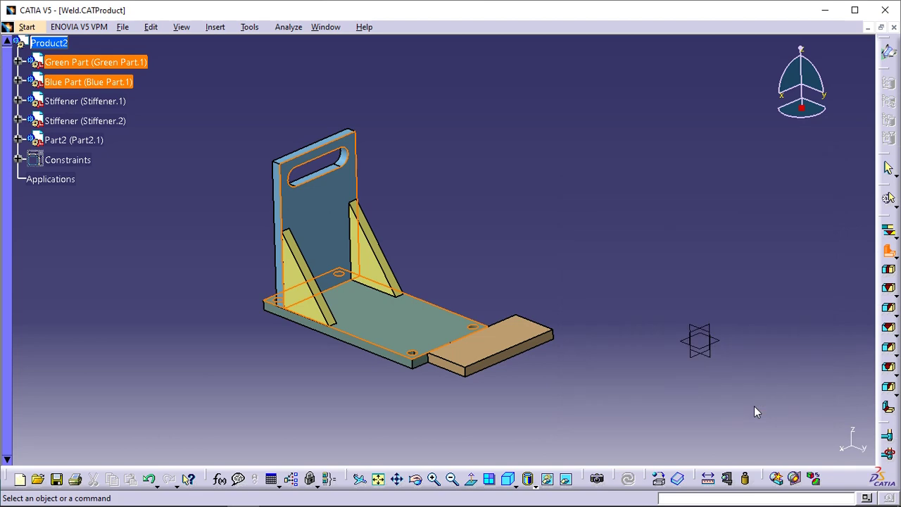
Drag the weld symbol up and right of the copper bead and zoom onto the weld
{"action": "middle_click_drag", "start_coordinate": [452, 328], "coordinate": [550, 307]}
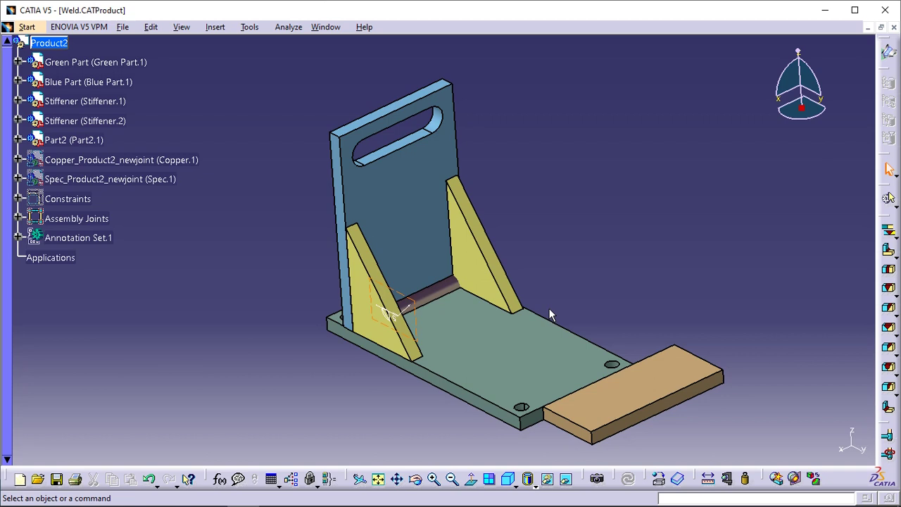
{"action": "middle_click_drag", "start_coordinate": [550, 310], "coordinate": [568, 261]}
{"action": "left_click_drag", "start_coordinate": [583, 290], "coordinate": [728, 106]}
{"action": "middle_click_drag", "start_coordinate": [728, 105], "coordinate": [538, 234]}
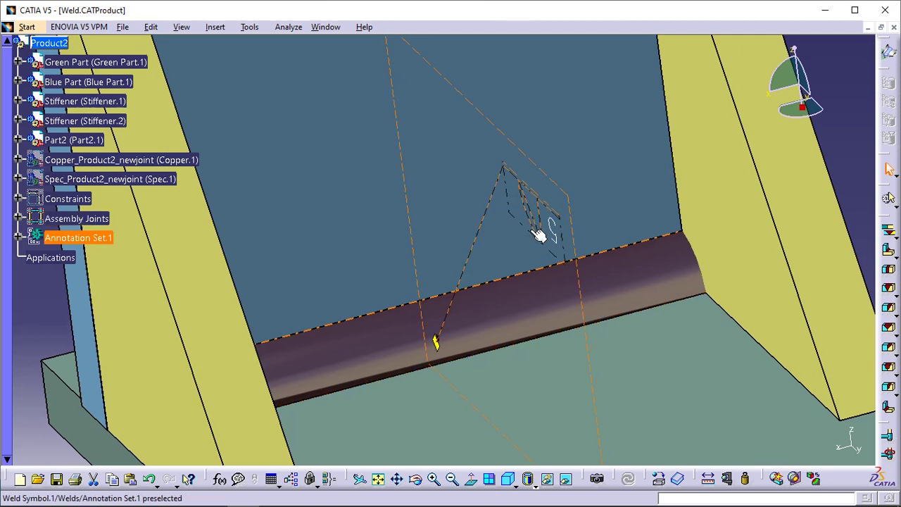
Open the Properties of the weld symbol's front annotation view frame
{"action": "right_click", "coordinate": [545, 174]}
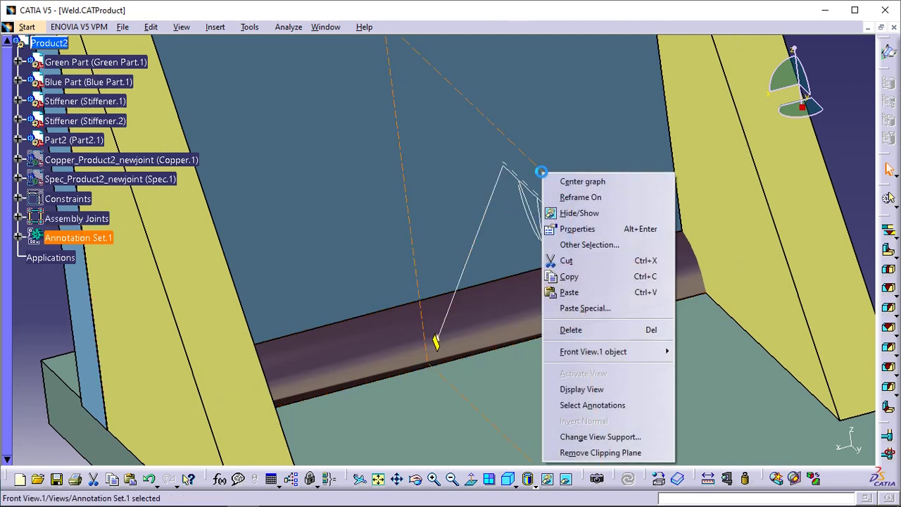
{"action": "left_click", "coordinate": [577, 229]}
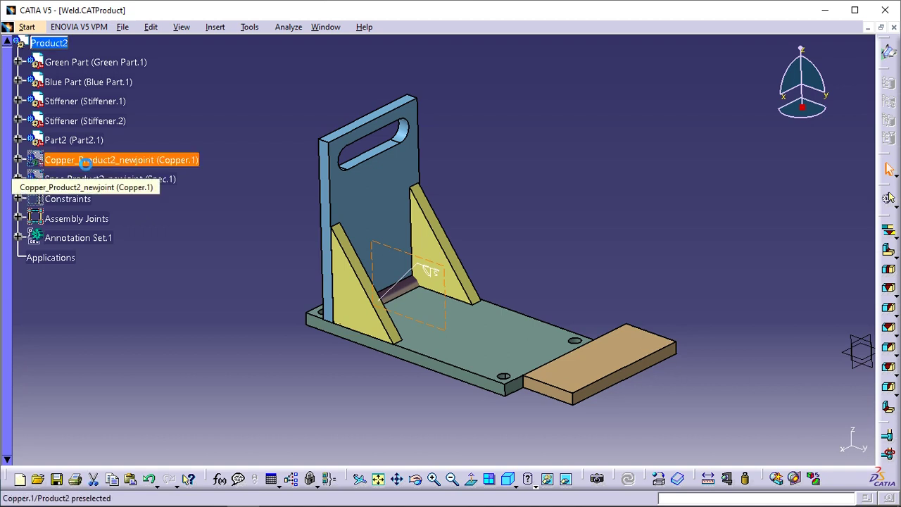
Select the Copper_Product2_newjoint and Spec_Product2_newjoint entries and scroll the tree back up
{"action": "left_click", "coordinate": [84, 163]}
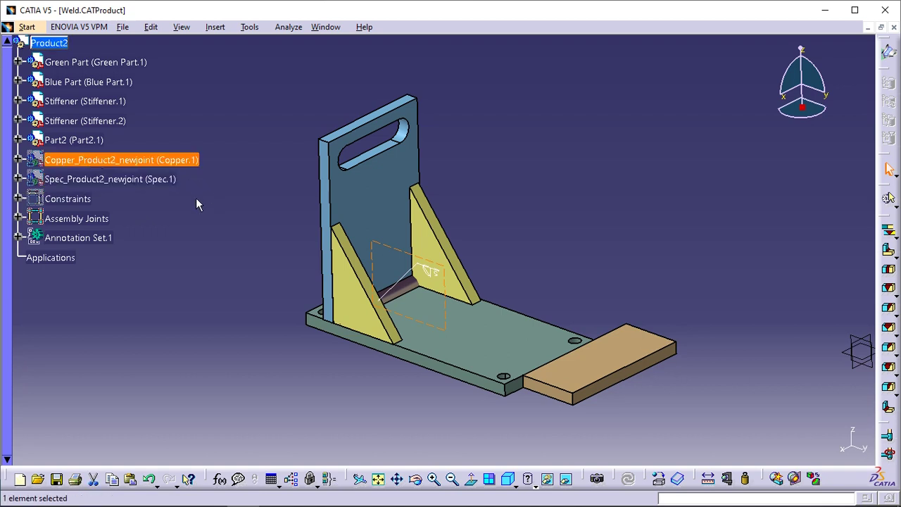
{"action": "left_click", "coordinate": [117, 180]}
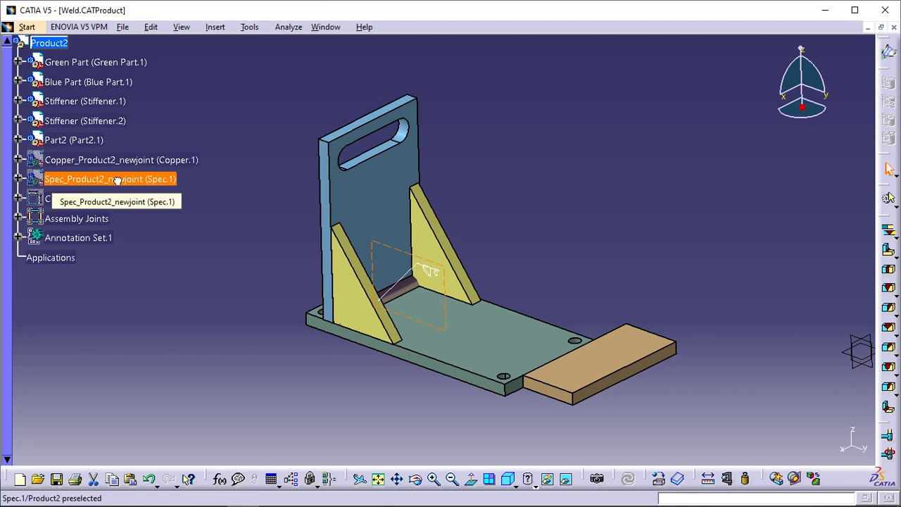
{"action": "left_click", "coordinate": [17, 256]}
{"action": "scroll", "coordinate": [76, 244], "scroll_direction": "up", "scroll_amount": 2}
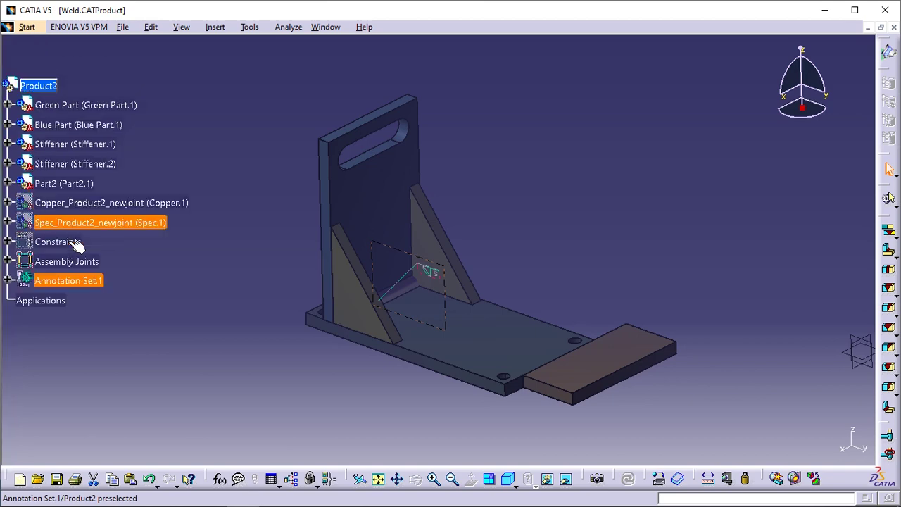
{"action": "scroll", "coordinate": [76, 245], "scroll_direction": "up", "scroll_amount": 4, "text": "ctrl"}
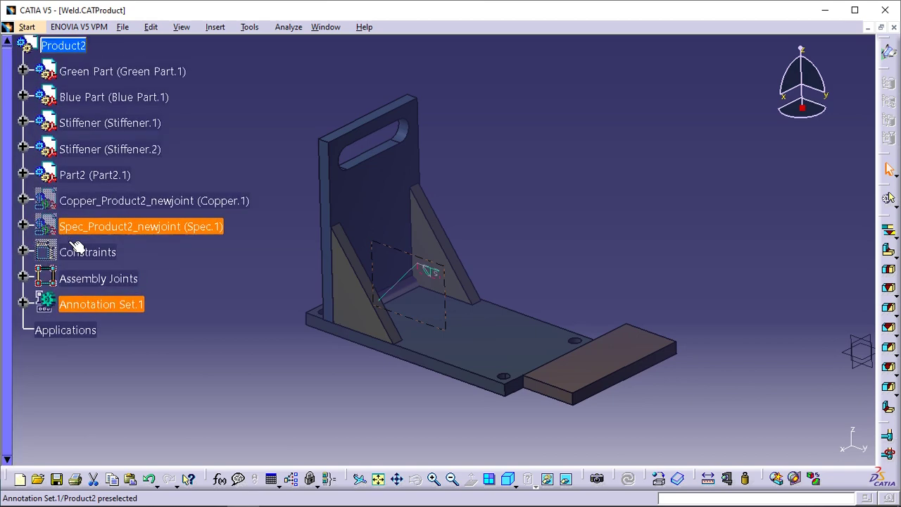
{"action": "left_click", "coordinate": [24, 240]}
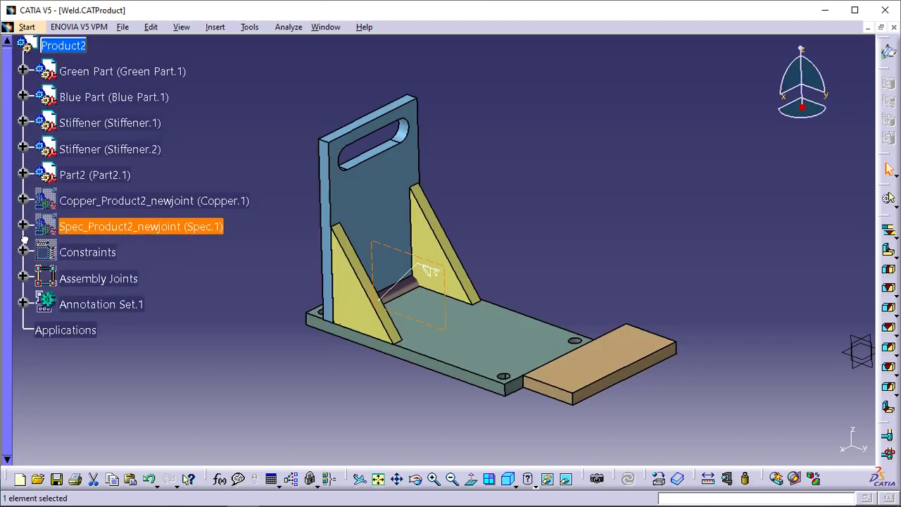
Expand Assembly Joints through newjoint and Joint Body.1 down to weld1
{"action": "left_click", "coordinate": [23, 278]}
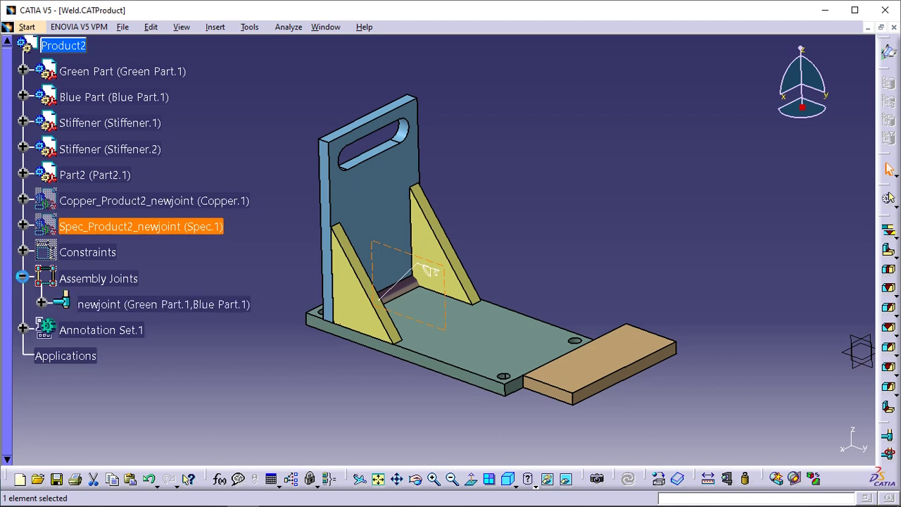
{"action": "left_click", "coordinate": [99, 279]}
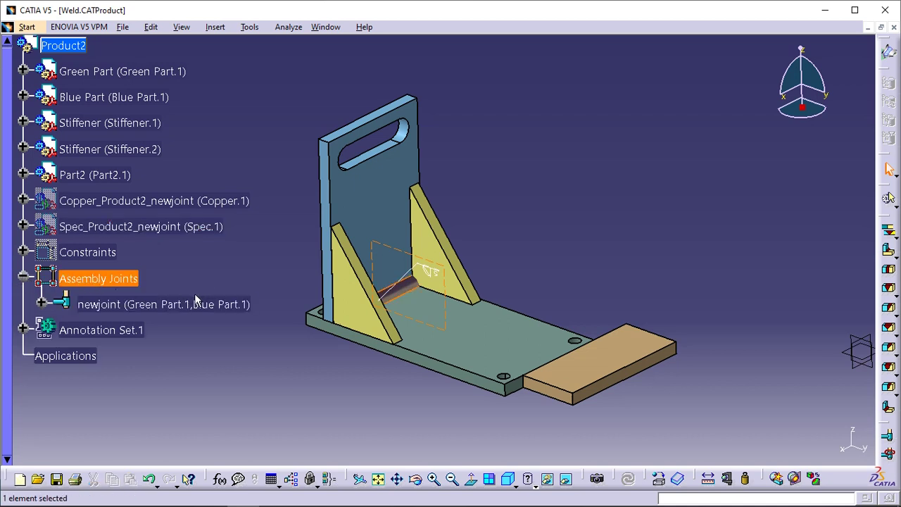
{"action": "left_click", "coordinate": [111, 309]}
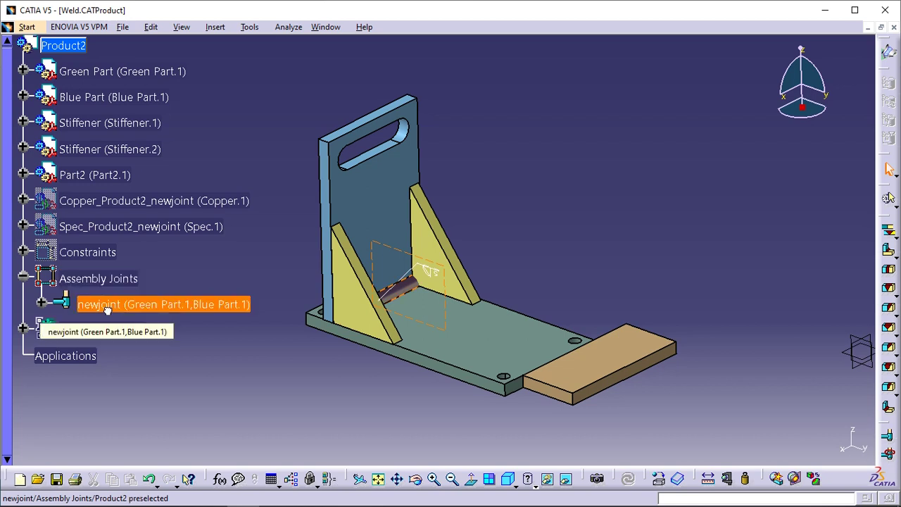
{"action": "left_click", "coordinate": [41, 304]}
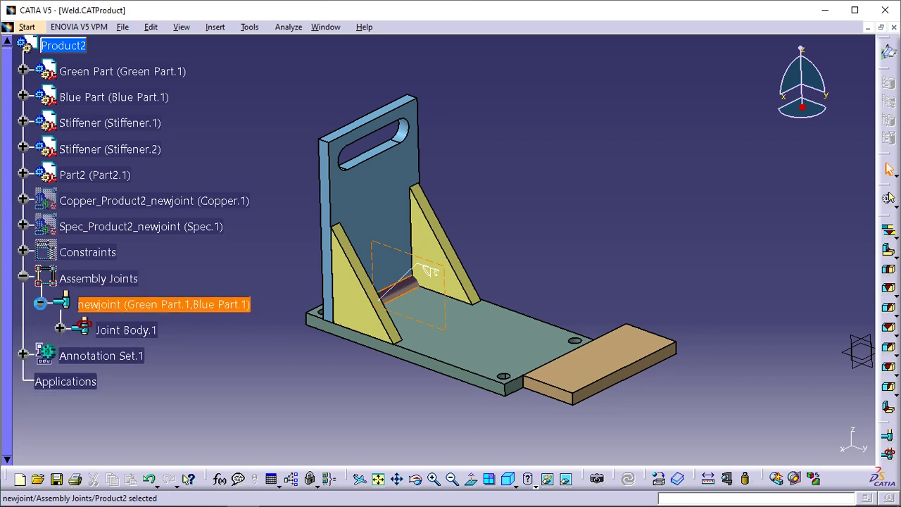
{"action": "left_click", "coordinate": [150, 334]}
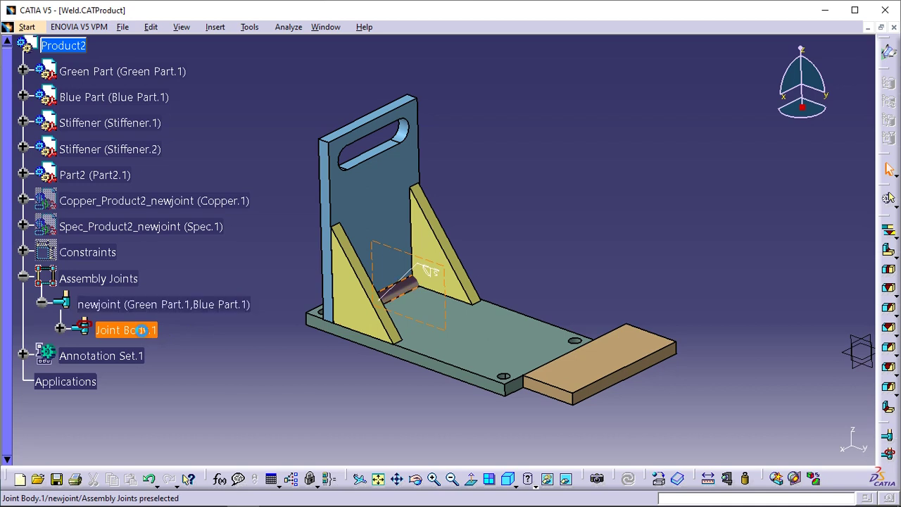
{"action": "left_click", "coordinate": [60, 328]}
{"action": "left_click", "coordinate": [131, 357]}
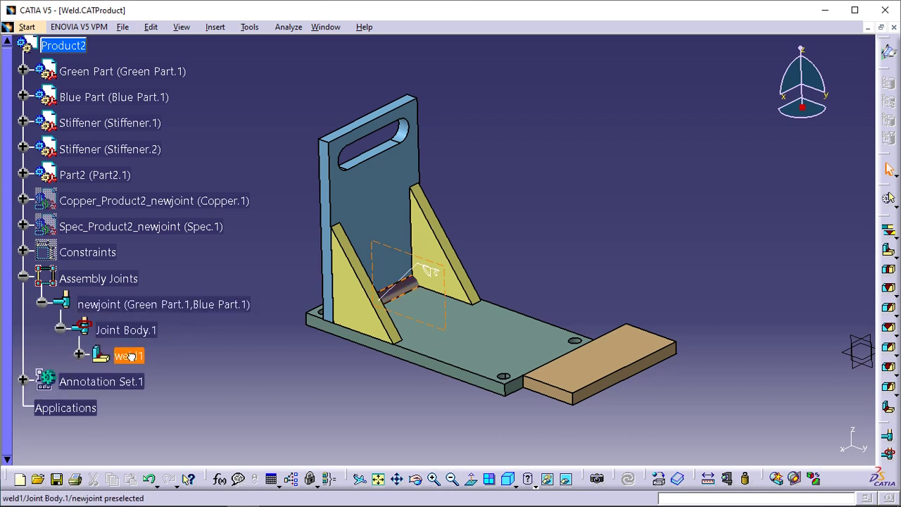
Expand weld1 and review its Weld Symbol.1 and Copper material, zooming on the weld
{"action": "left_click", "coordinate": [80, 354]}
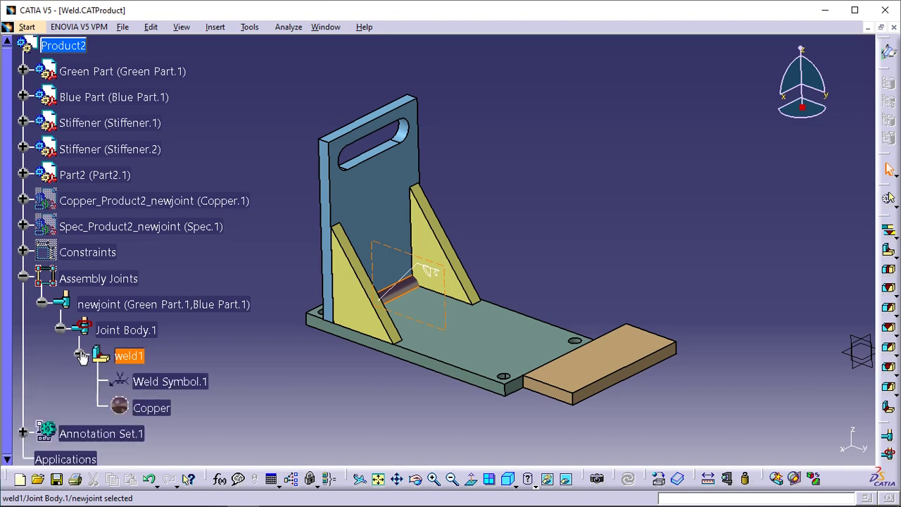
{"action": "left_click", "coordinate": [169, 380]}
{"action": "middle_click_drag", "start_coordinate": [432, 282], "coordinate": [553, 155]}
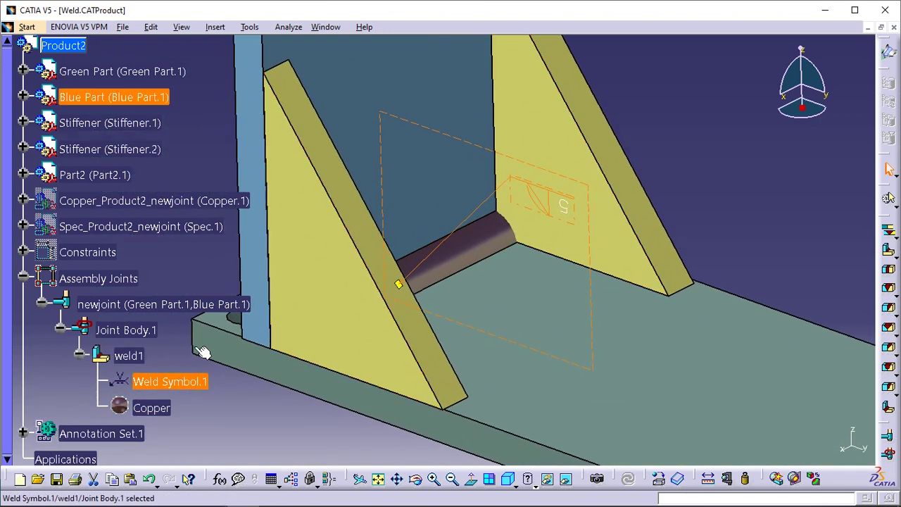
{"action": "left_click", "coordinate": [150, 407]}
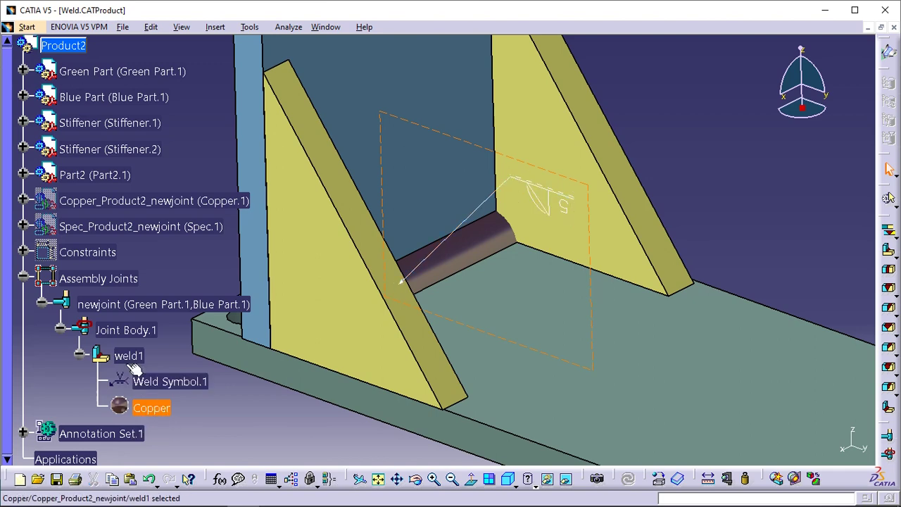
{"action": "scroll", "coordinate": [134, 367], "scroll_direction": "down", "scroll_amount": 3}
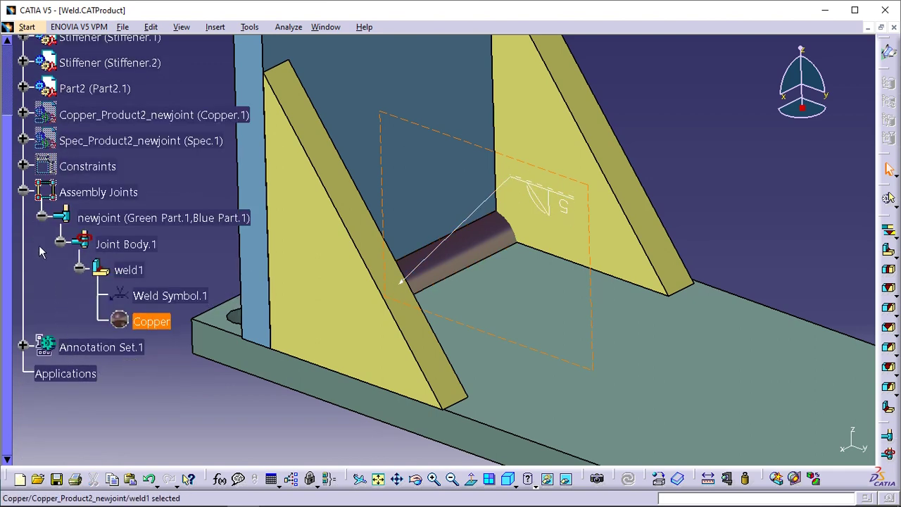
Collapse Assembly Joints and expand Annotation Set.1 to show Views and Welds
{"action": "left_click", "coordinate": [26, 190]}
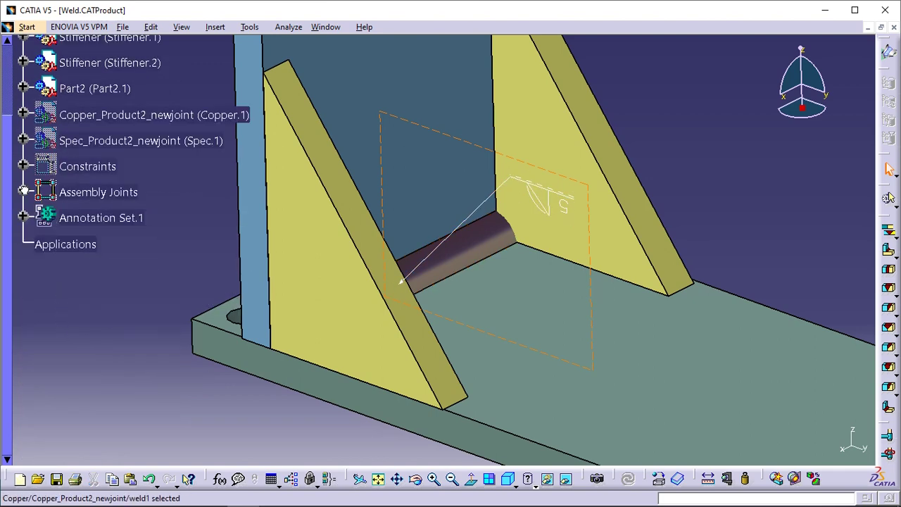
{"action": "left_click", "coordinate": [83, 219]}
{"action": "left_click", "coordinate": [22, 217]}
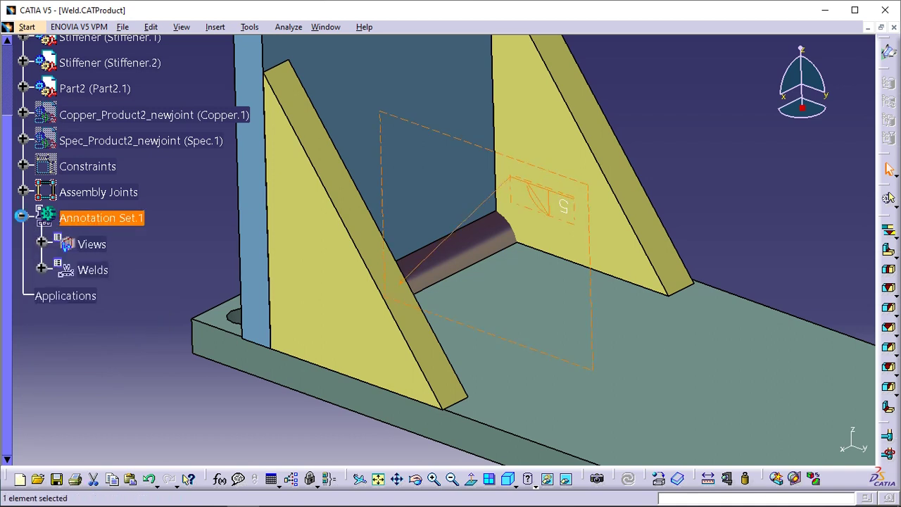
Expand Views and select Front View.1 to show its frame, then clear the selection
{"action": "left_click", "coordinate": [83, 244]}
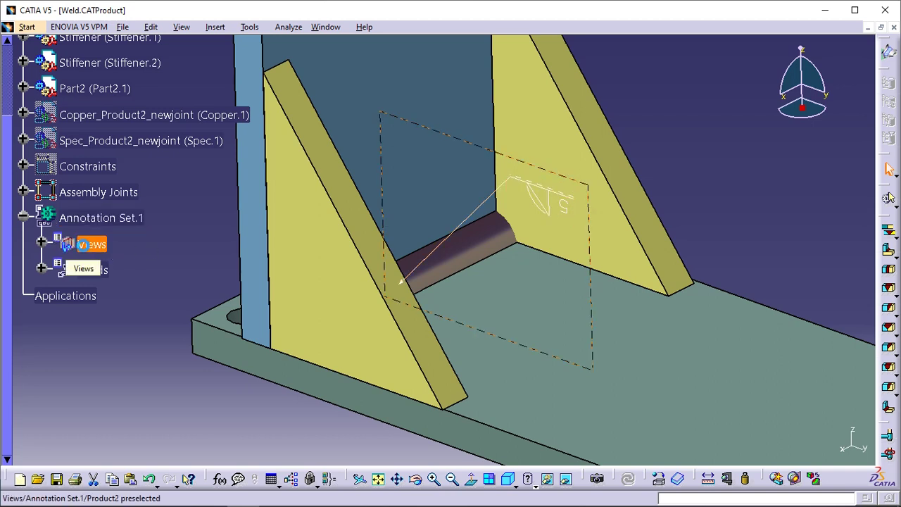
{"action": "left_click", "coordinate": [41, 242]}
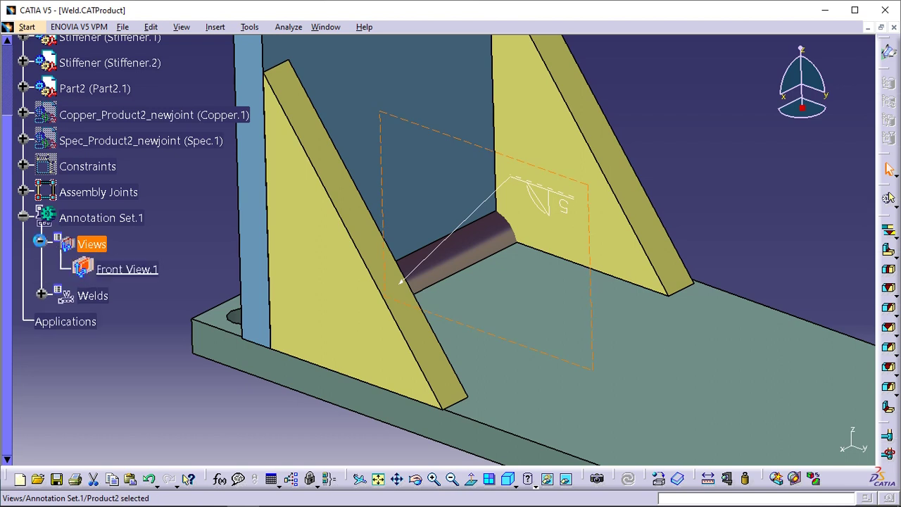
{"action": "left_click", "coordinate": [126, 269]}
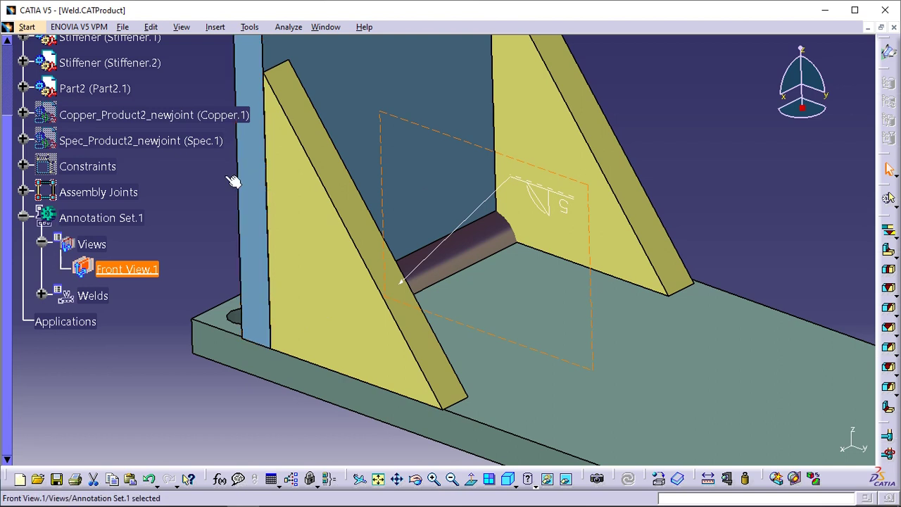
{"action": "left_click", "coordinate": [180, 213]}
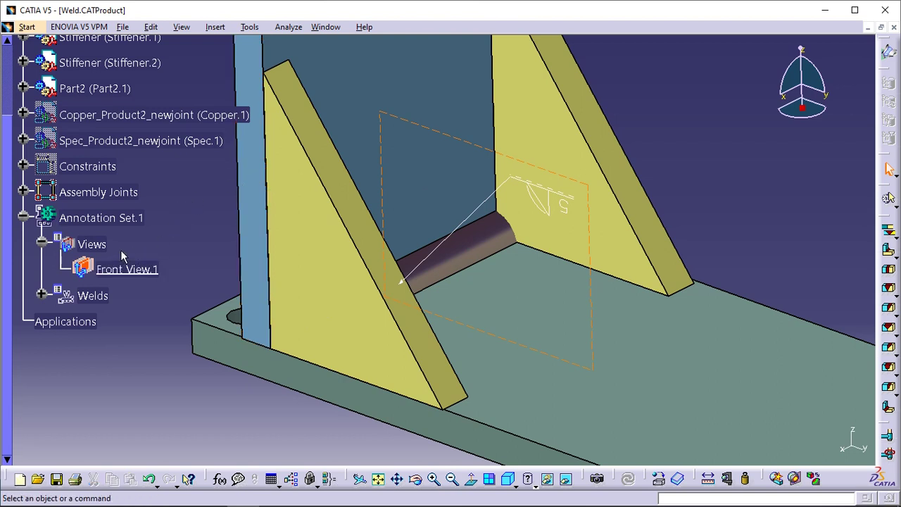
Expand Welds and select Weld Symbol.1 on its own, then clear the selection
{"action": "left_click", "coordinate": [41, 296]}
{"action": "left_click", "coordinate": [95, 299]}
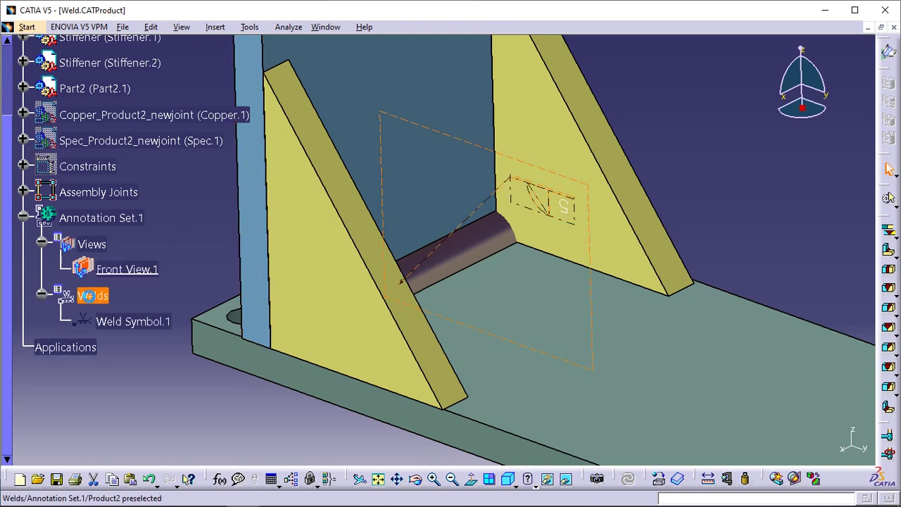
{"action": "left_click", "coordinate": [535, 185]}
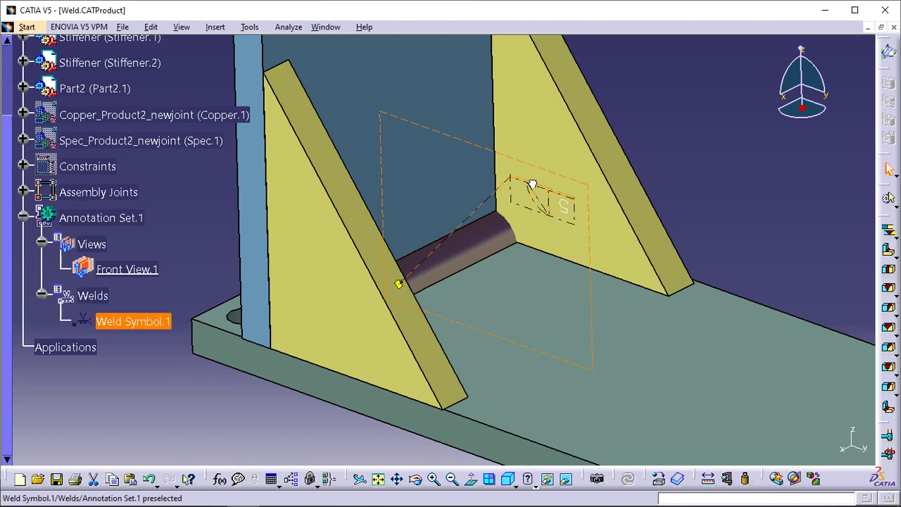
{"action": "left_click", "coordinate": [183, 266]}
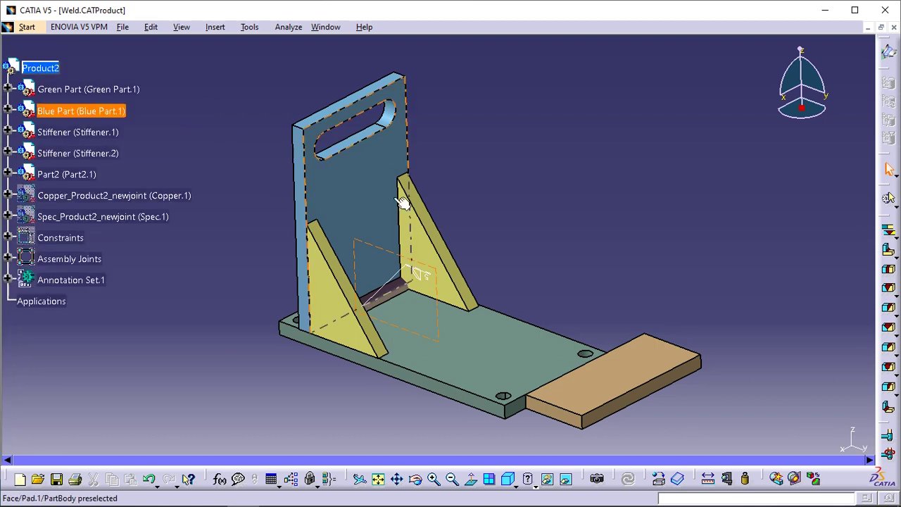
Launch the Single-V Butt Weld tool and enter name weld2, width 5mm and angle 30deg
{"action": "left_click", "coordinate": [890, 289]}
{"action": "left_click_drag", "start_coordinate": [645, 163], "coordinate": [622, 97]}
{"action": "double_click", "coordinate": [658, 152]}
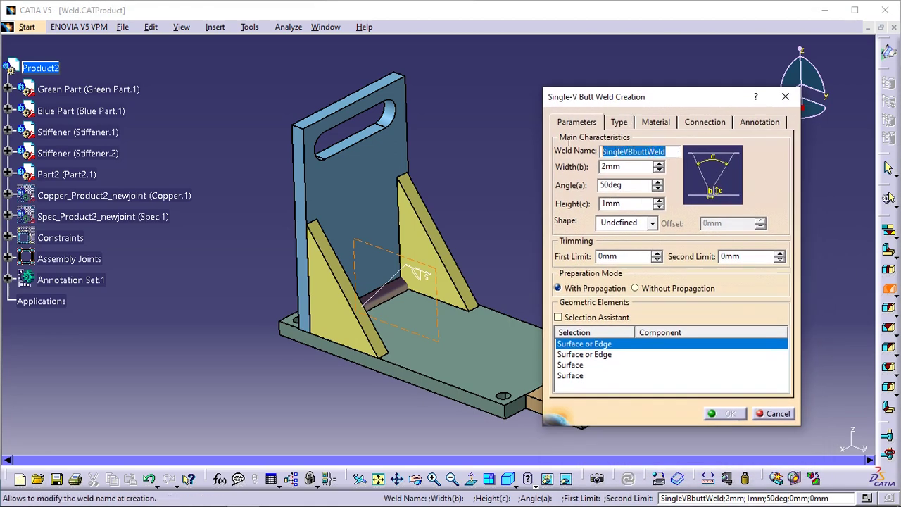
{"action": "type", "text": "weld2"}
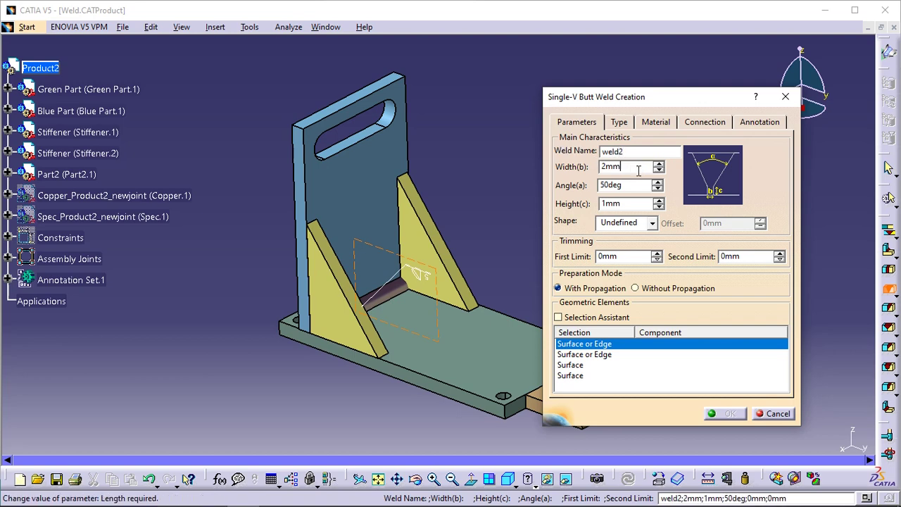
{"action": "double_click", "coordinate": [612, 167]}
{"action": "type", "text": "5"}
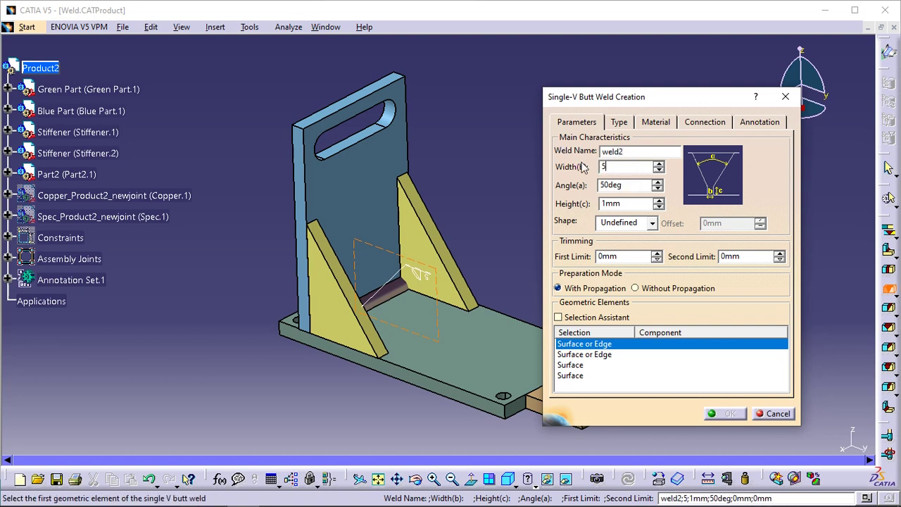
{"action": "left_click", "coordinate": [635, 185]}
{"action": "double_click", "coordinate": [636, 185]}
{"action": "type", "text": "30"}
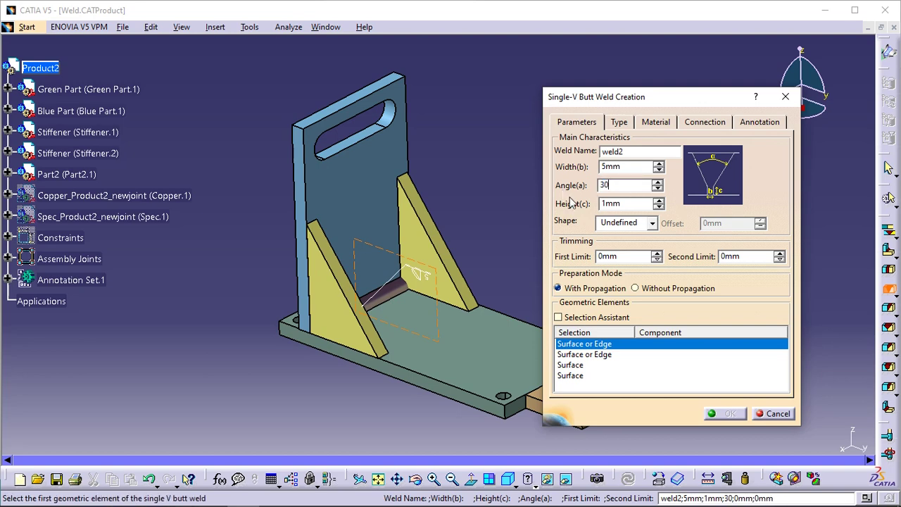
{"action": "left_click", "coordinate": [631, 203]}
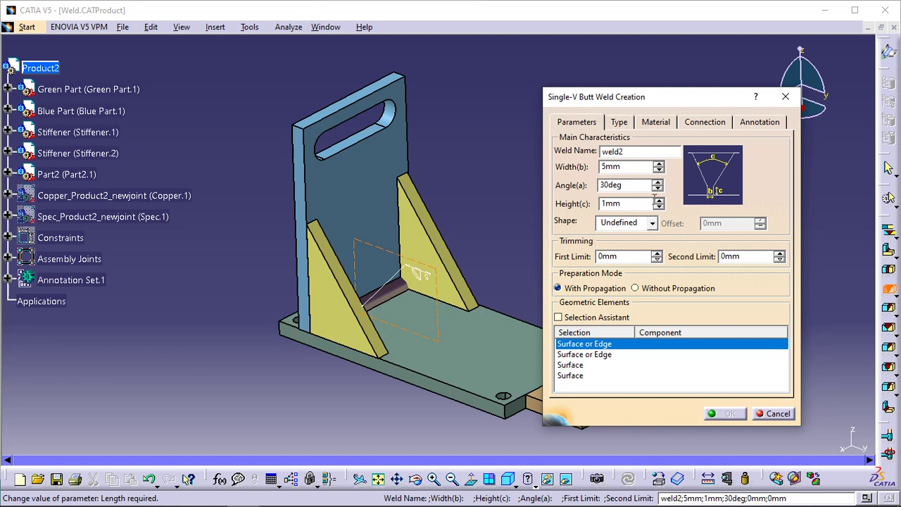
Turn on the Selection Assistant and pick the first Green Part face at the plate joint
{"action": "left_click", "coordinate": [578, 319]}
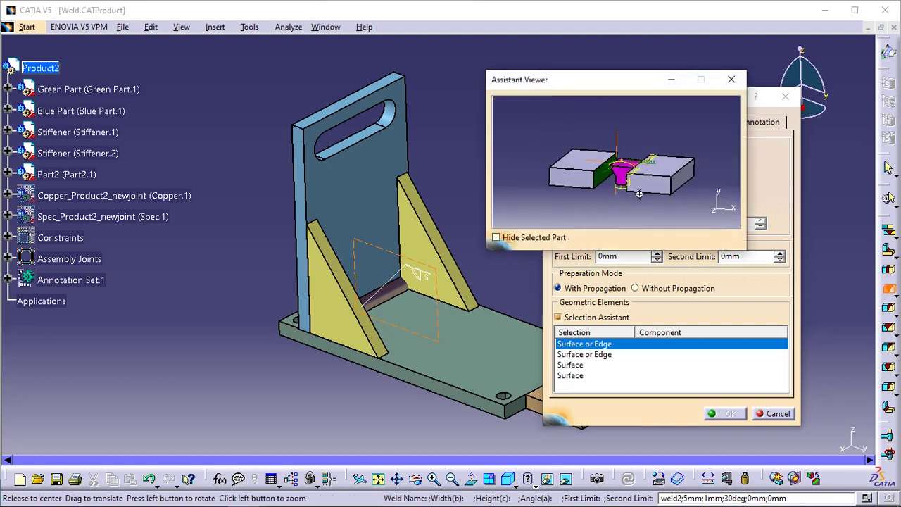
{"action": "middle_click_drag", "start_coordinate": [616, 178], "coordinate": [600, 198]}
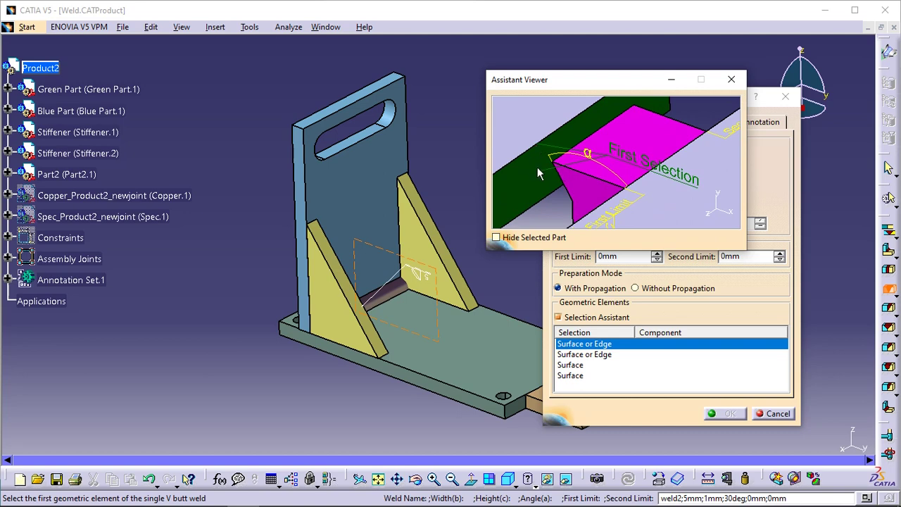
{"action": "mouse_move", "coordinate": [486, 290]}
{"action": "middle_mouse_down"}
{"action": "mouse_move", "coordinate": [345, 285]}
{"action": "mouse_move", "coordinate": [351, 198]}
{"action": "mouse_move", "coordinate": [376, 287]}
{"action": "middle_mouse_up"}
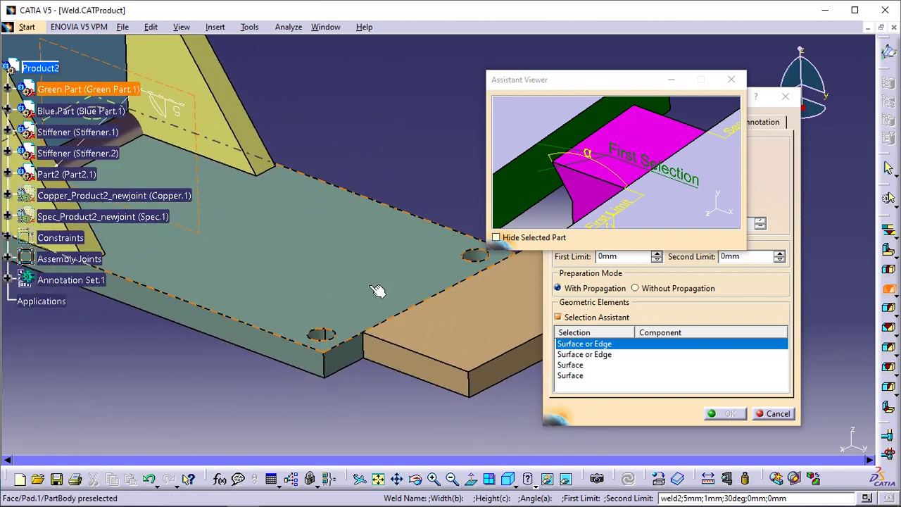
{"action": "left_click", "coordinate": [355, 358]}
Pick the Part2, Green Part and Part2 faces as the remaining three weld surfaces
{"action": "left_click", "coordinate": [530, 83]}
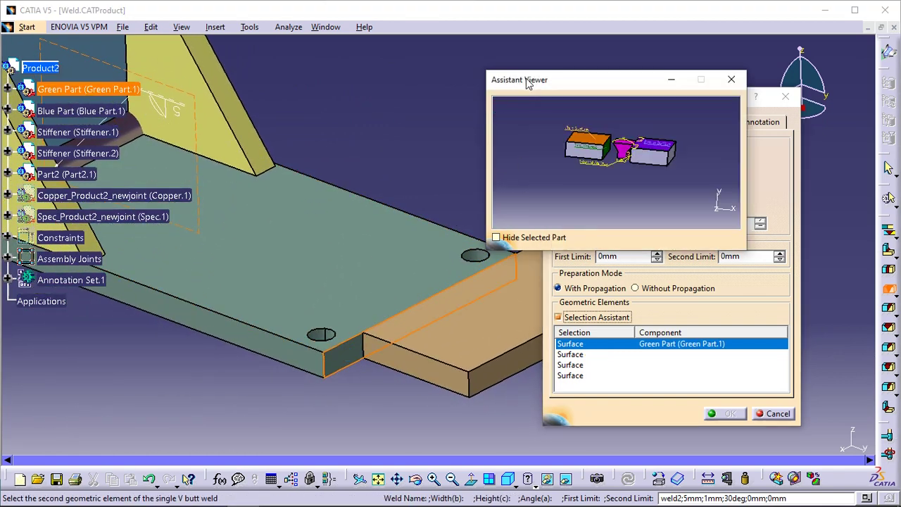
{"action": "middle_click_drag", "start_coordinate": [630, 174], "coordinate": [632, 203]}
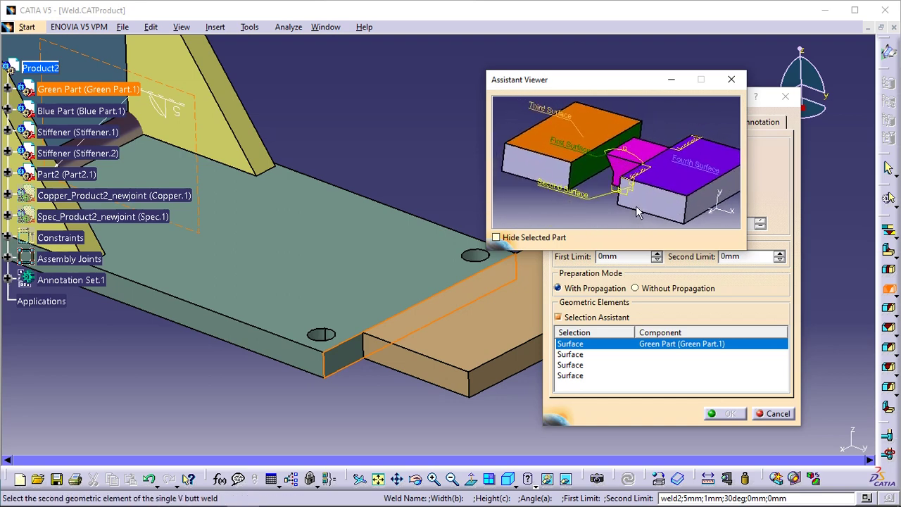
{"action": "middle_click_drag", "start_coordinate": [380, 275], "coordinate": [436, 245]}
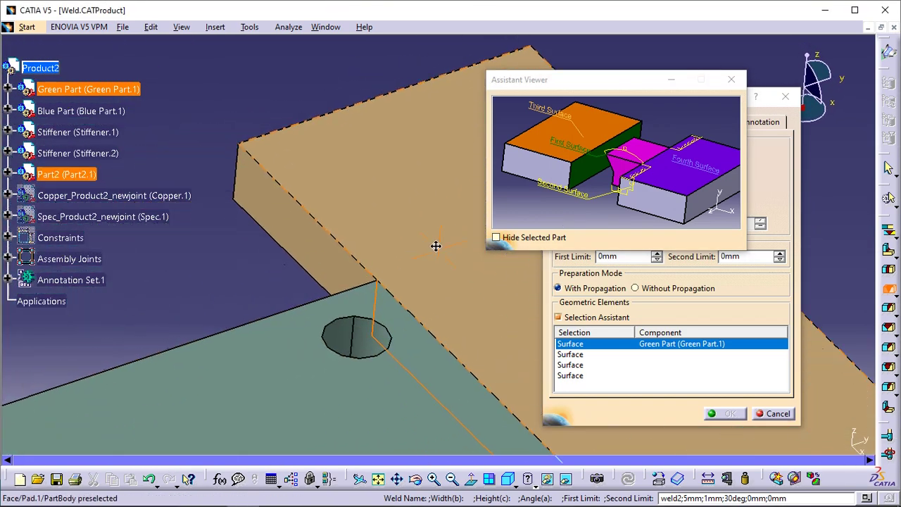
{"action": "left_click", "coordinate": [325, 254]}
{"action": "middle_click_drag", "start_coordinate": [413, 210], "coordinate": [253, 314]}
{"action": "left_click", "coordinate": [259, 281]}
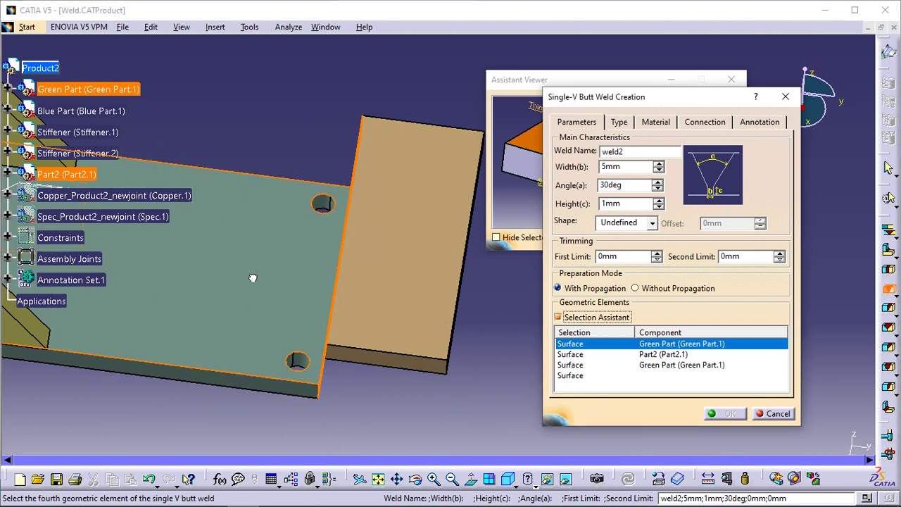
{"action": "left_click", "coordinate": [411, 247]}
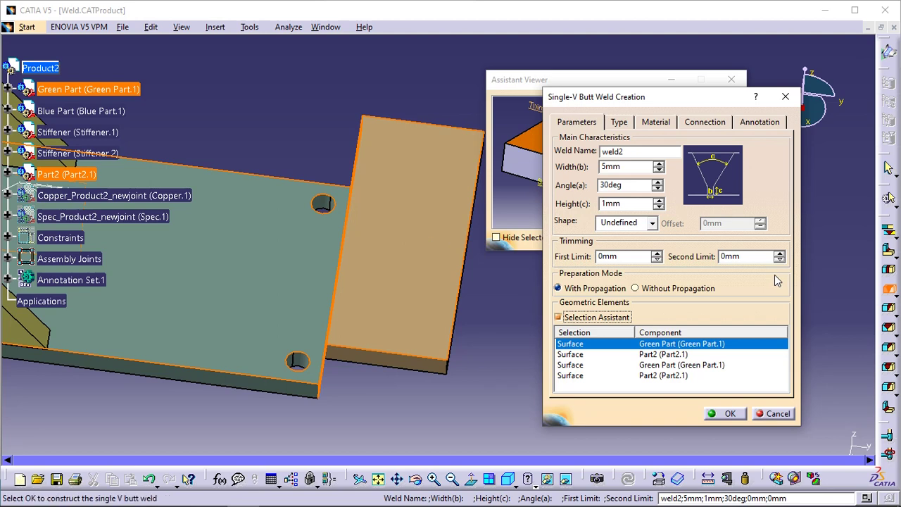
Set weld2's preparation to Without Propagation and check the picked plate faces
{"action": "left_click", "coordinate": [635, 289]}
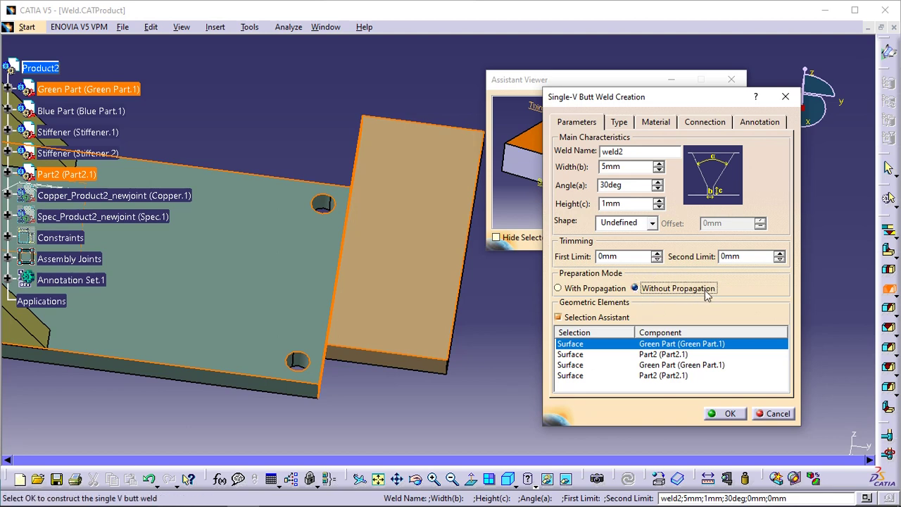
{"action": "middle_click_drag", "start_coordinate": [443, 316], "coordinate": [271, 332]}
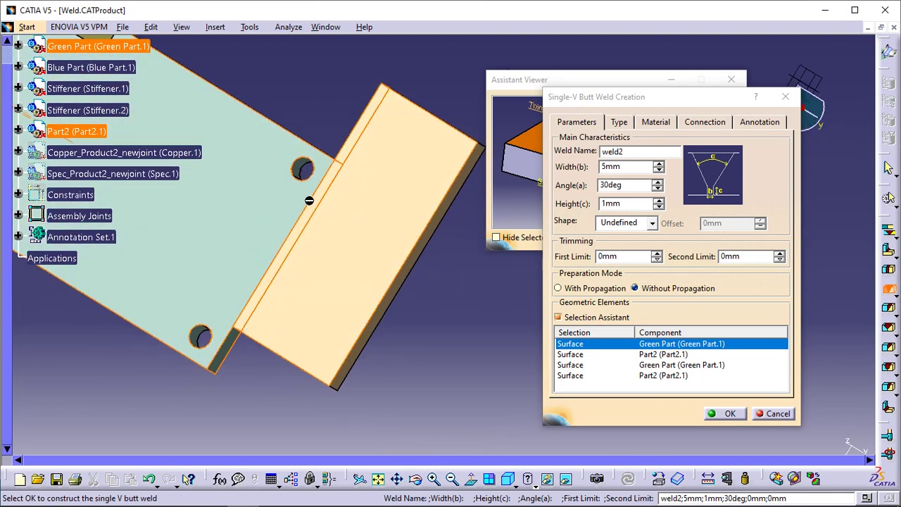
{"action": "middle_click_drag", "start_coordinate": [295, 311], "coordinate": [310, 257]}
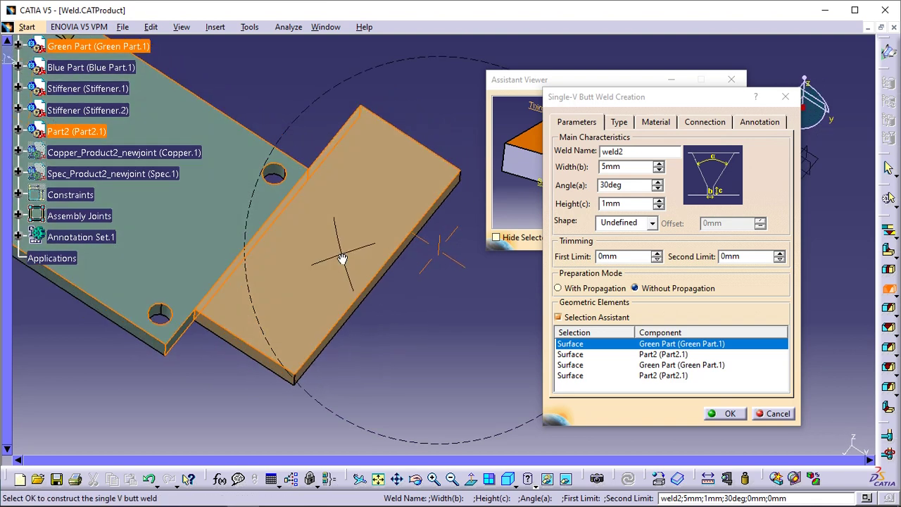
{"action": "left_click", "coordinate": [705, 121]}
Name the assembly joint 'Single-V Butt Joint' and the new joint body 'Single-V Butt Joint Body'
{"action": "double_click", "coordinate": [692, 139]}
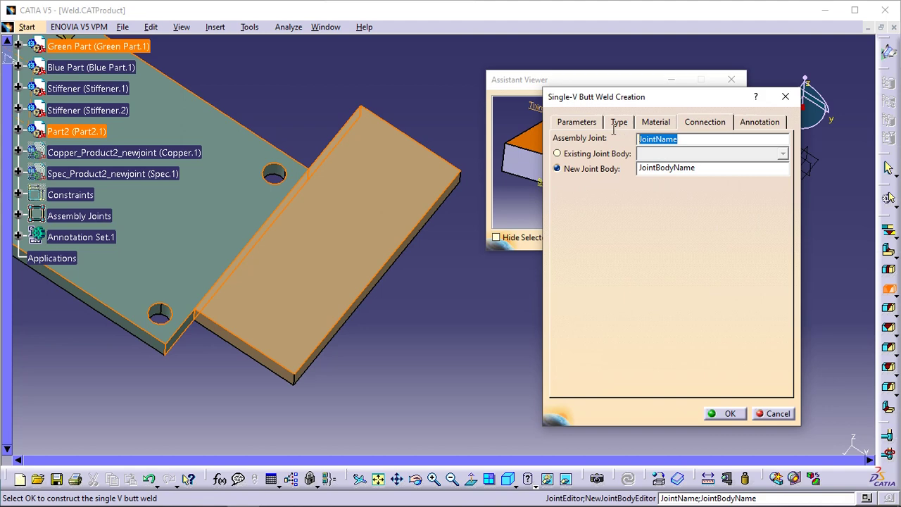
{"action": "type", "text": "Sin"}
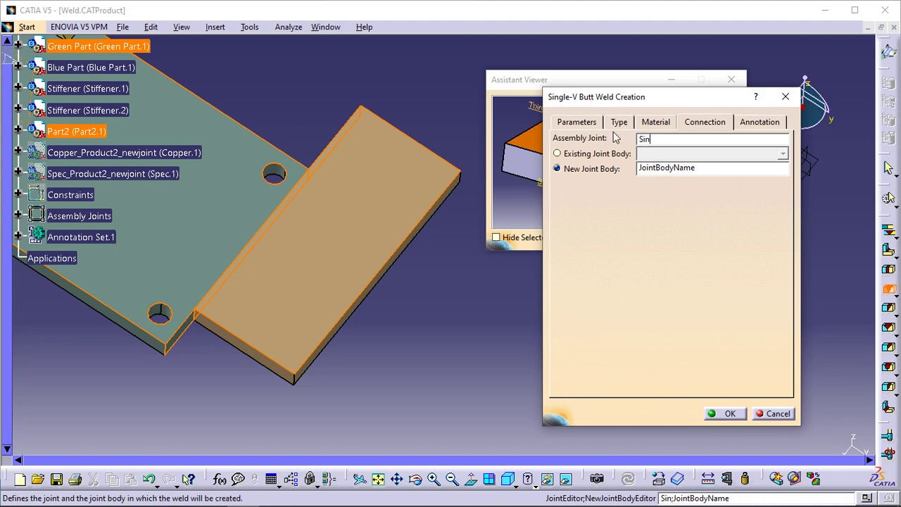
{"action": "type", "text": "gle-"}
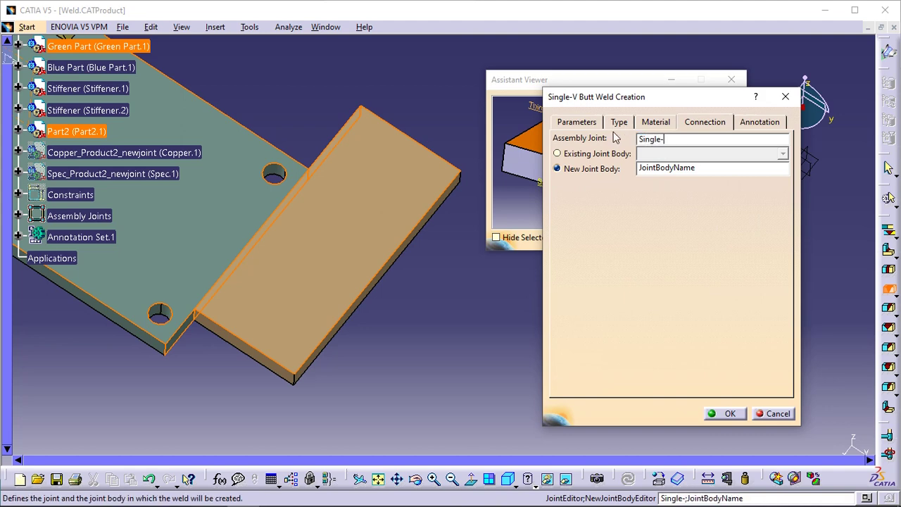
{"action": "type", "text": "V Butt Joint"}
{"action": "left_click_drag", "start_coordinate": [718, 139], "coordinate": [608, 136]}
{"action": "key", "text": "ctrl+c"}
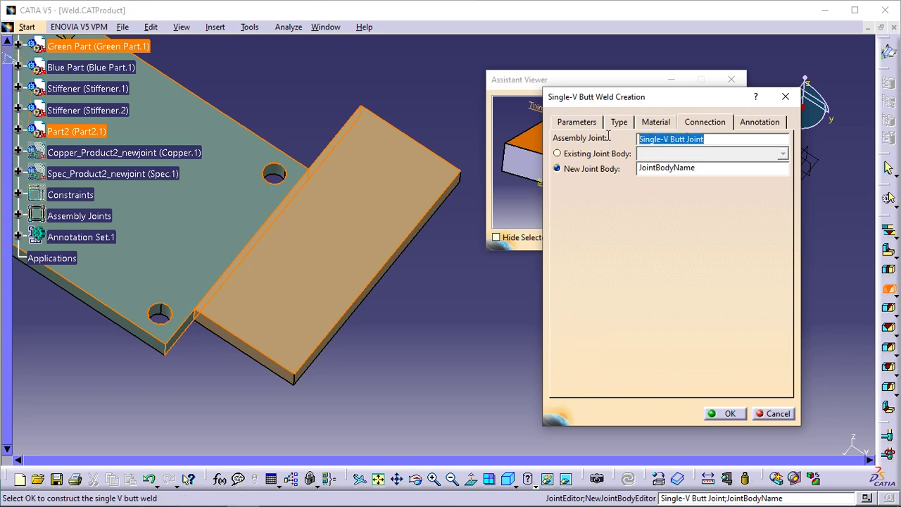
{"action": "left_click_drag", "start_coordinate": [703, 167], "coordinate": [608, 169]}
{"action": "key", "text": "ctrl+v"}
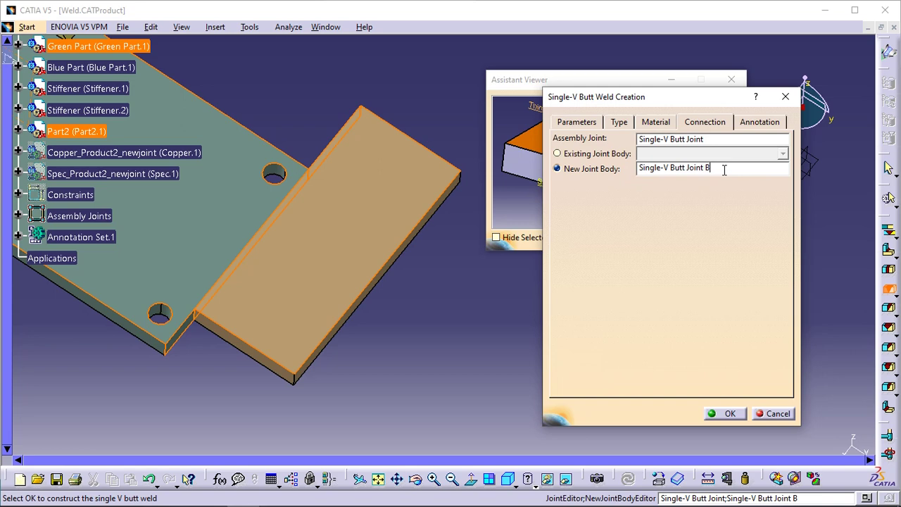
Browse the Material From Catalog list for weld2
{"action": "left_click", "coordinate": [659, 122]}
{"action": "left_click", "coordinate": [695, 183]}
{"action": "key", "text": "Down"}
{"action": "key", "text": "Down"}
{"action": "key", "text": "Down"}
{"action": "key", "text": "Down"}
{"action": "key", "text": "Down"}
{"action": "key", "text": "Down"}
{"action": "key", "text": "Down"}
{"action": "key", "text": "Down"}
{"action": "key", "text": "Down"}
{"action": "key", "text": "Down"}
{"action": "key", "text": "Down"}
{"action": "key", "text": "Down"}
{"action": "key", "text": "Down"}
{"action": "key", "text": "Down"}
{"action": "key", "text": "Down"}
{"action": "key", "text": "Down"}
{"action": "key", "text": "Down"}
{"action": "key", "text": "Down"}
{"action": "key", "text": "Down"}
{"action": "key", "text": "Down"}
{"action": "key", "text": "Down"}
{"action": "key", "text": "Down"}
{"action": "key", "text": "Down"}
{"action": "key", "text": "Down"}
{"action": "key", "text": "Down"}
{"action": "key", "text": "Down"}
{"action": "key", "text": "Down"}
{"action": "key", "text": "Down"}
{"action": "key", "text": "Down"}
{"action": "key", "text": "Down"}
{"action": "key", "text": "Down"}
{"action": "key", "text": "Down"}
{"action": "key", "text": "Down"}
{"action": "key", "text": "Down"}
{"action": "key", "text": "Down"}
{"action": "key", "text": "Down"}
{"action": "key", "text": "Down"}
{"action": "key", "text": "Down"}
{"action": "key", "text": "Down"}
{"action": "key", "text": "Down"}
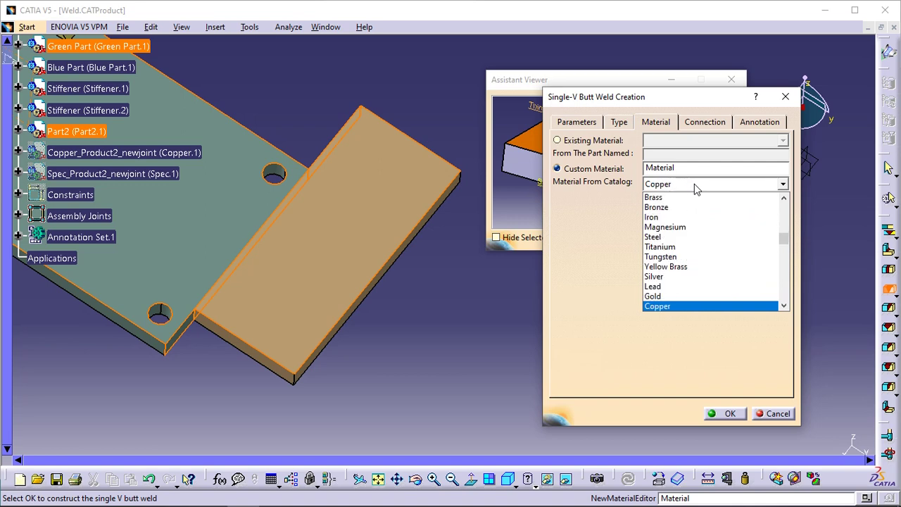
Choose Copper as weld2's material, keep its symbol in Front View.1, and confirm the weld
{"action": "left_click", "coordinate": [662, 305]}
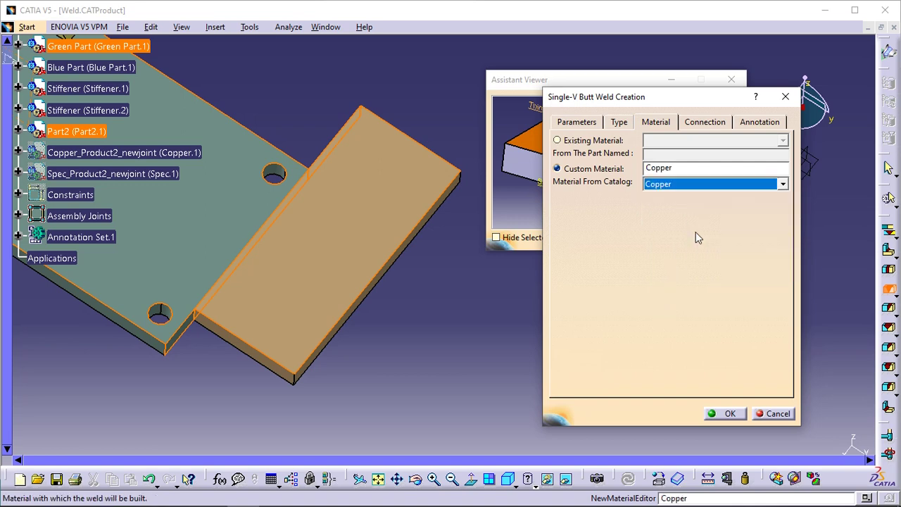
{"action": "left_click", "coordinate": [747, 124]}
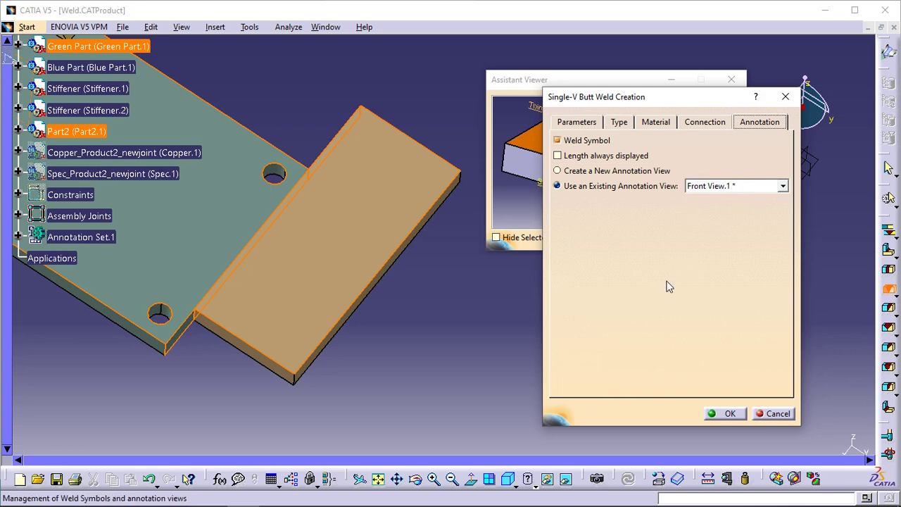
{"action": "left_click", "coordinate": [725, 413]}
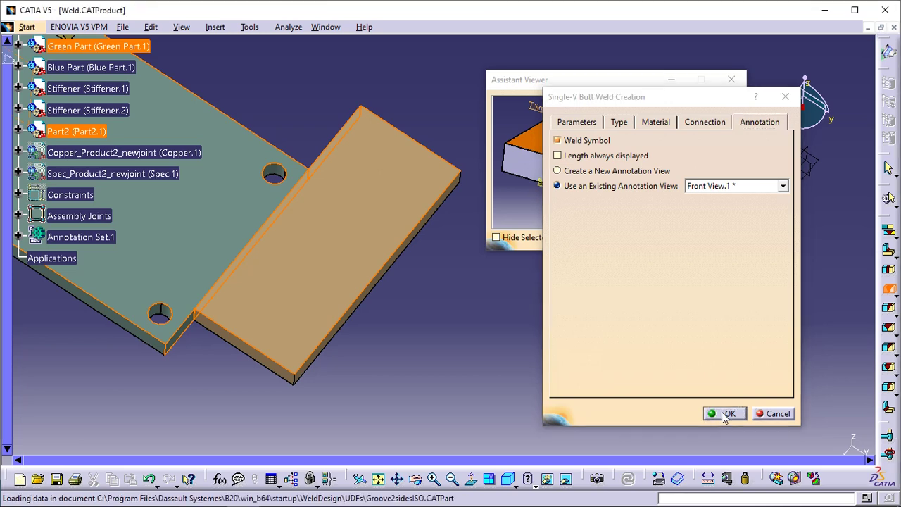
{"action": "left_click", "coordinate": [726, 414]}
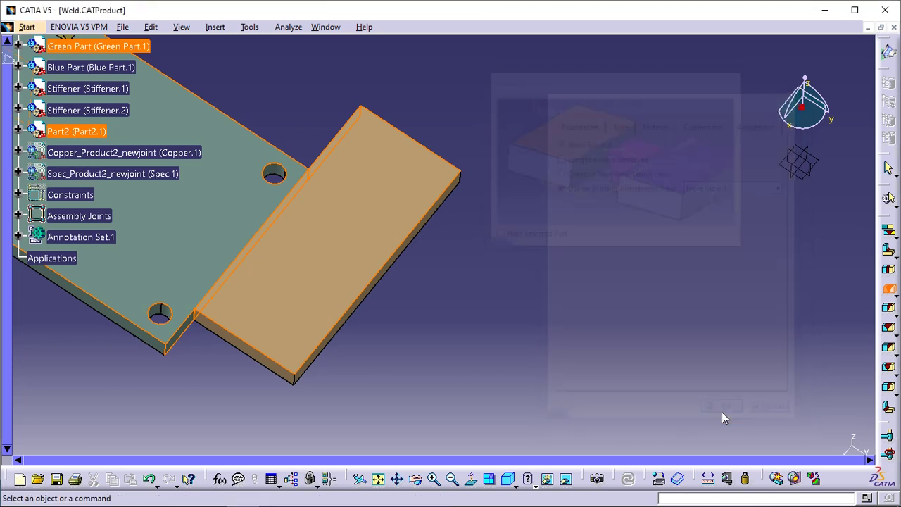
{"action": "middle_click_drag", "start_coordinate": [392, 310], "coordinate": [436, 275]}
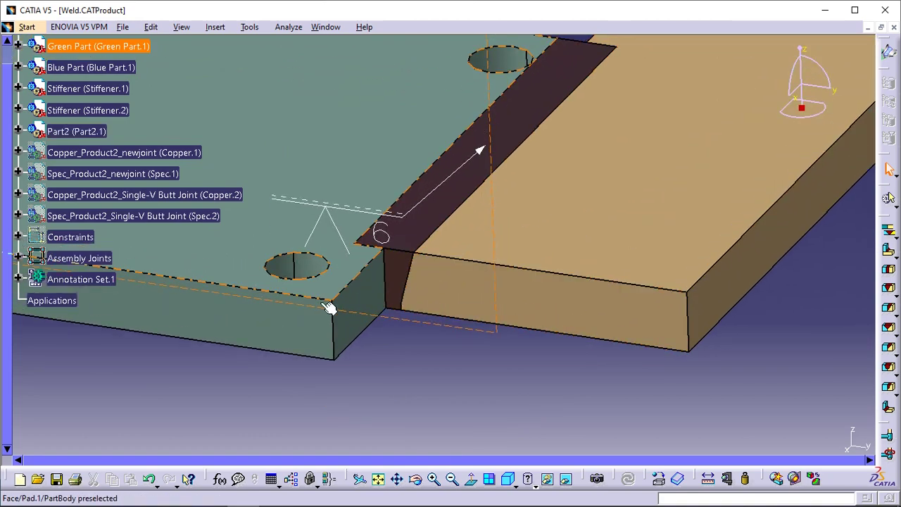
{"action": "middle_click_drag", "start_coordinate": [408, 335], "coordinate": [270, 277]}
{"action": "mouse_move", "coordinate": [561, 335]}
{"action": "middle_mouse_down"}
{"action": "mouse_move", "coordinate": [555, 370]}
{"action": "mouse_move", "coordinate": [486, 331]}
{"action": "mouse_move", "coordinate": [482, 257]}
{"action": "mouse_move", "coordinate": [562, 277]}
{"action": "mouse_move", "coordinate": [570, 340]}
{"action": "middle_mouse_up"}
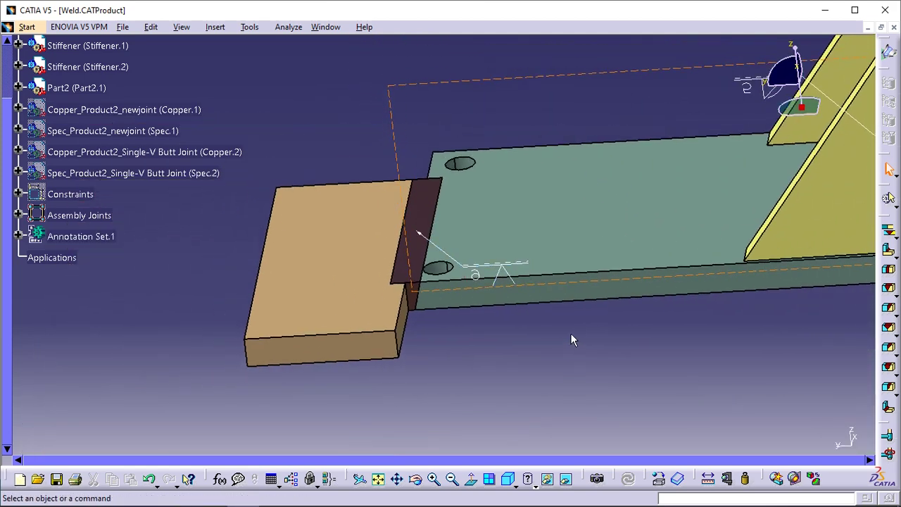
{"action": "scroll", "coordinate": [60, 280], "scroll_direction": "up", "scroll_amount": 4}
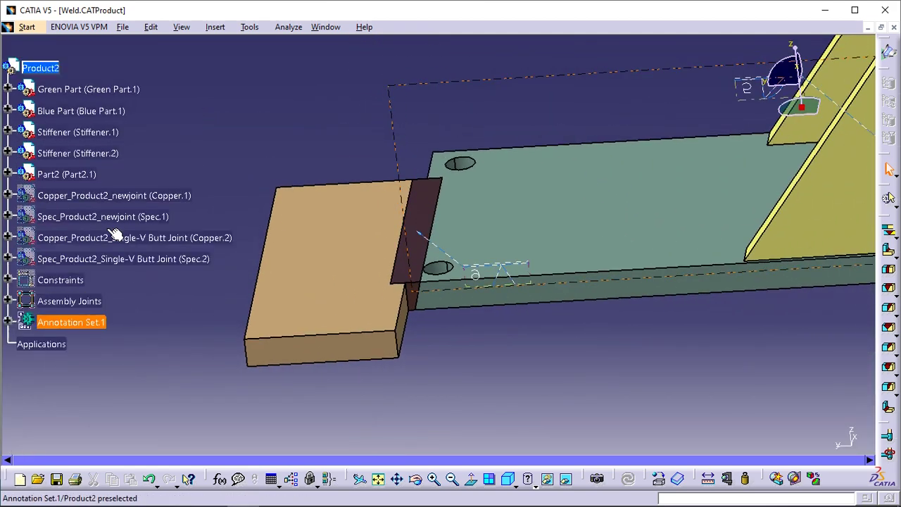
{"action": "left_click", "coordinate": [80, 241]}
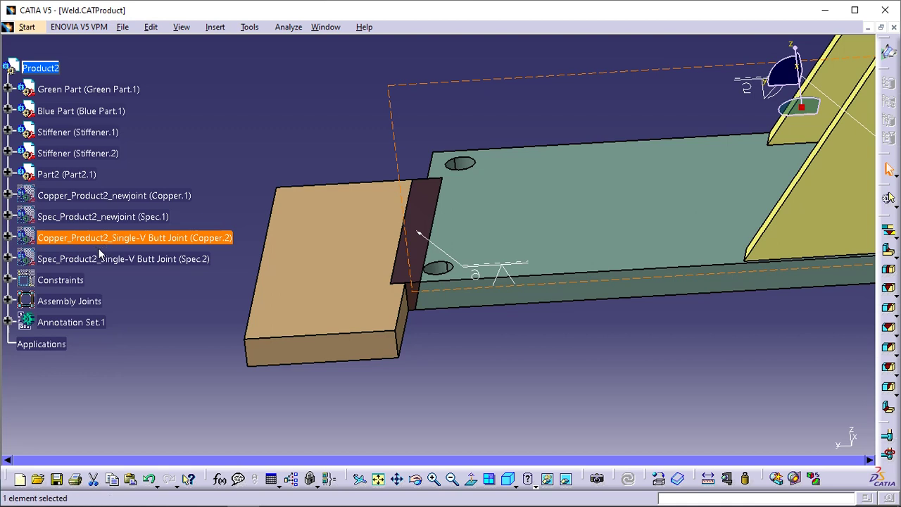
{"action": "left_click", "coordinate": [113, 260], "text": "ctrl"}
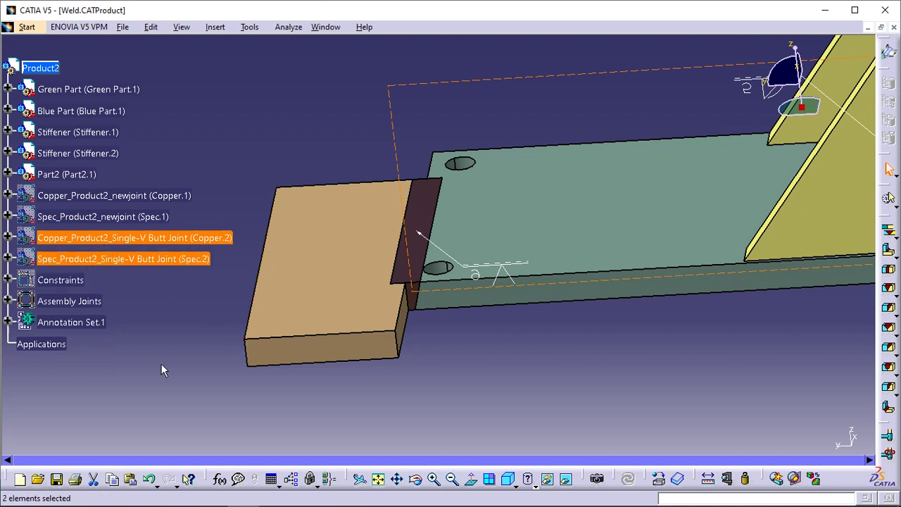
{"action": "middle_click_drag", "start_coordinate": [274, 328], "coordinate": [544, 346]}
{"action": "left_click", "coordinate": [572, 340]}
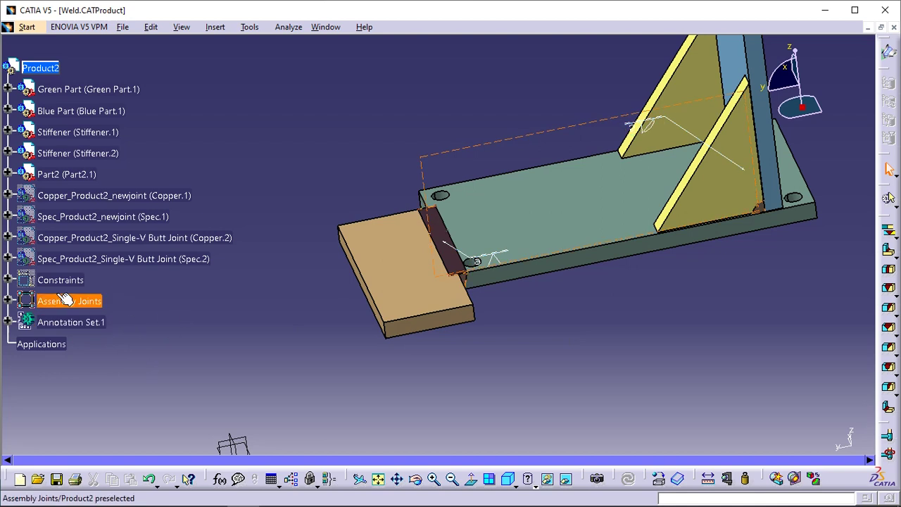
Expand Assembly Joints, Single-V Butt Joint and its joint body to show weld2's contents
{"action": "left_click", "coordinate": [7, 300]}
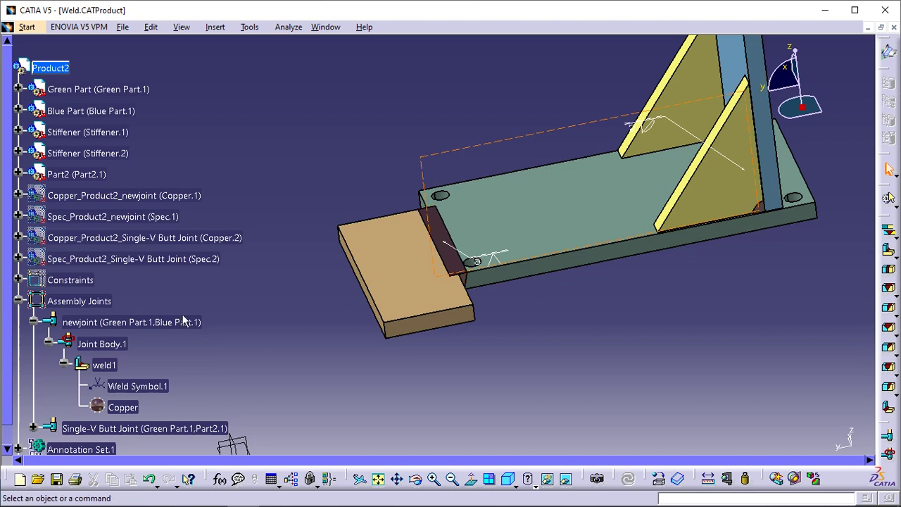
{"action": "scroll", "coordinate": [232, 329], "scroll_direction": "down", "scroll_amount": 2}
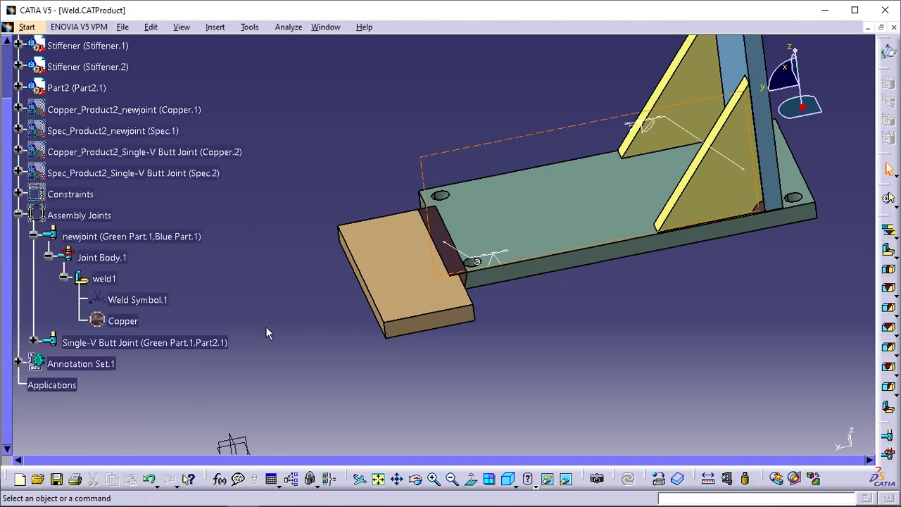
{"action": "left_click", "coordinate": [162, 344]}
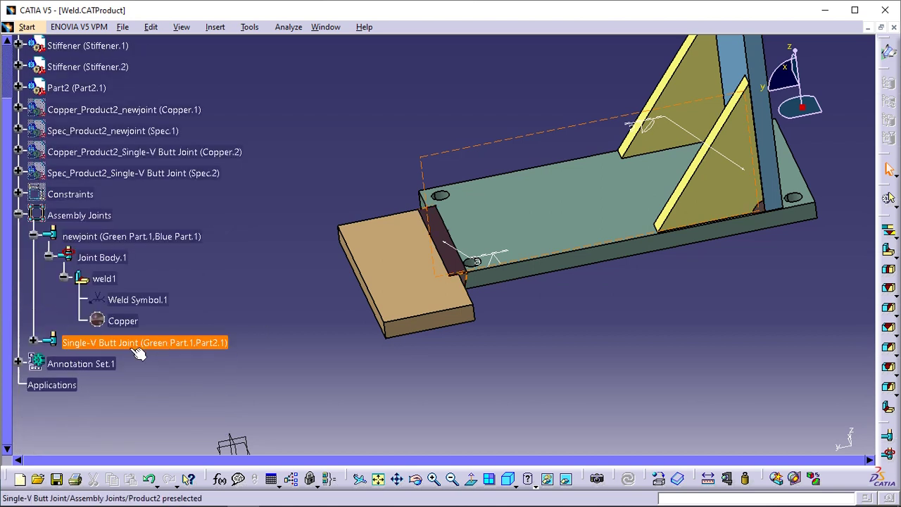
{"action": "left_click", "coordinate": [32, 341]}
{"action": "left_click", "coordinate": [48, 362]}
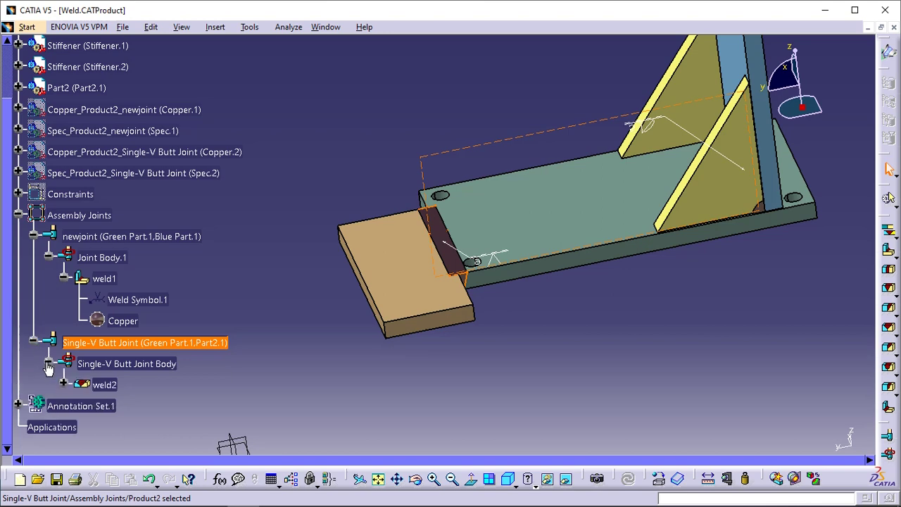
{"action": "left_click", "coordinate": [64, 385]}
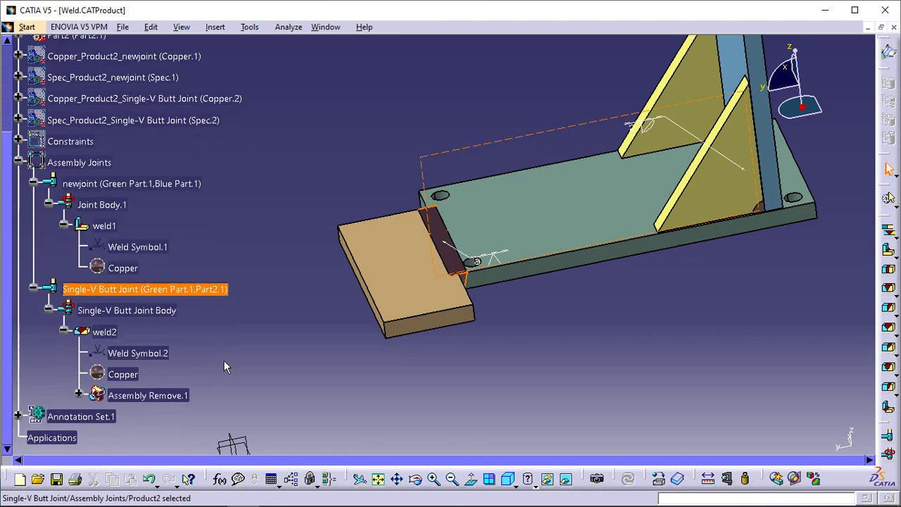
{"action": "scroll", "coordinate": [223, 360], "scroll_direction": "down", "scroll_amount": 3}
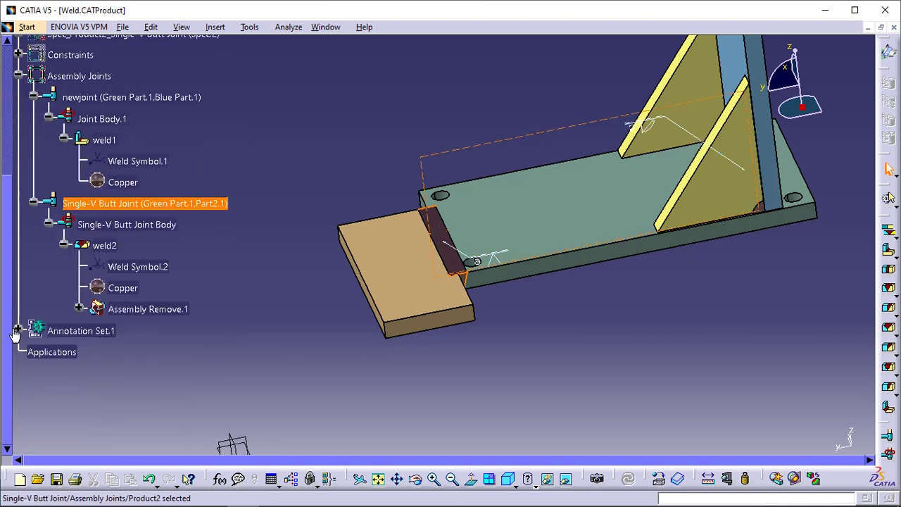
Expand Annotation Set.1 and Welds, select Weld Symbol.2, then re-expand Assembly Joints
{"action": "left_click", "coordinate": [17, 330]}
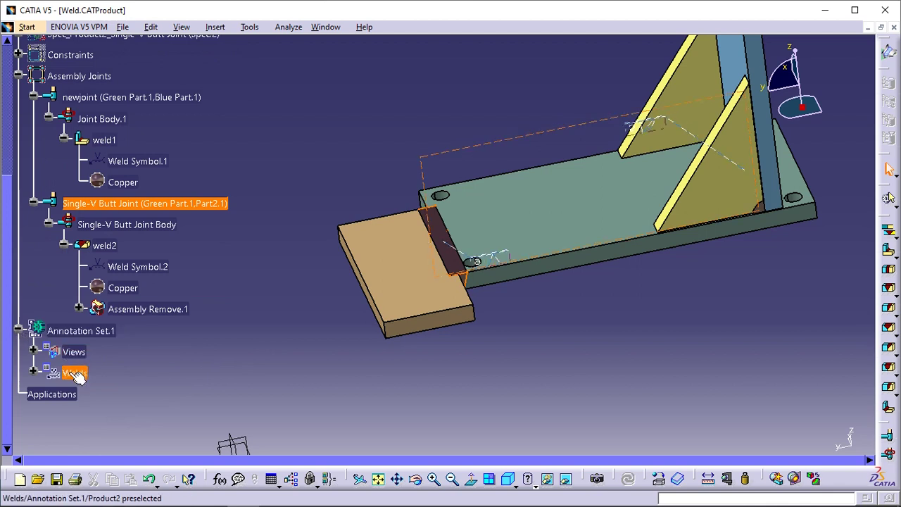
{"action": "left_click", "coordinate": [33, 372]}
{"action": "scroll", "coordinate": [155, 363], "scroll_direction": "down", "scroll_amount": 2}
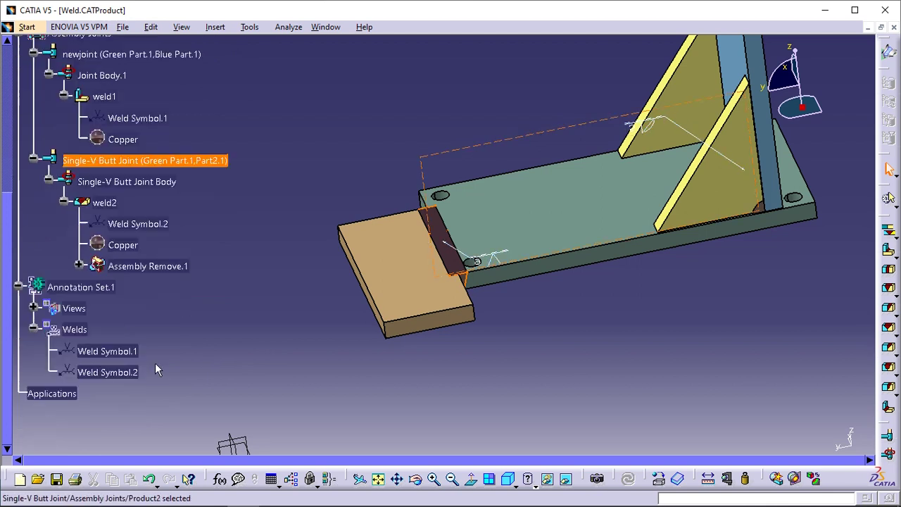
{"action": "left_click", "coordinate": [120, 375]}
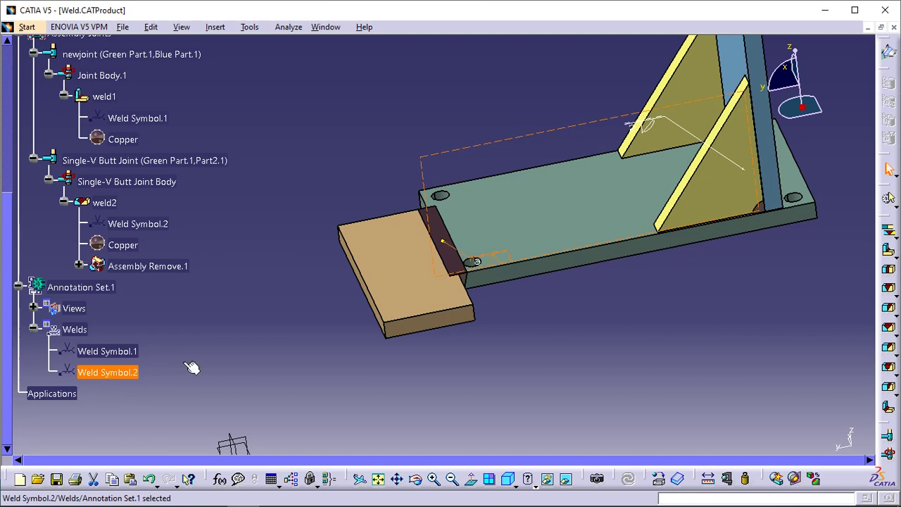
{"action": "middle_click_drag", "start_coordinate": [560, 346], "coordinate": [559, 255]}
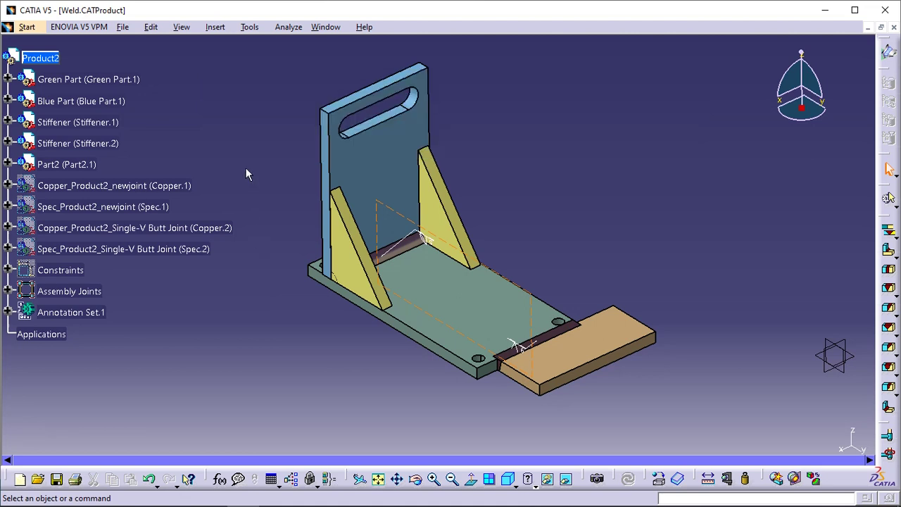
{"action": "left_click", "coordinate": [8, 291]}
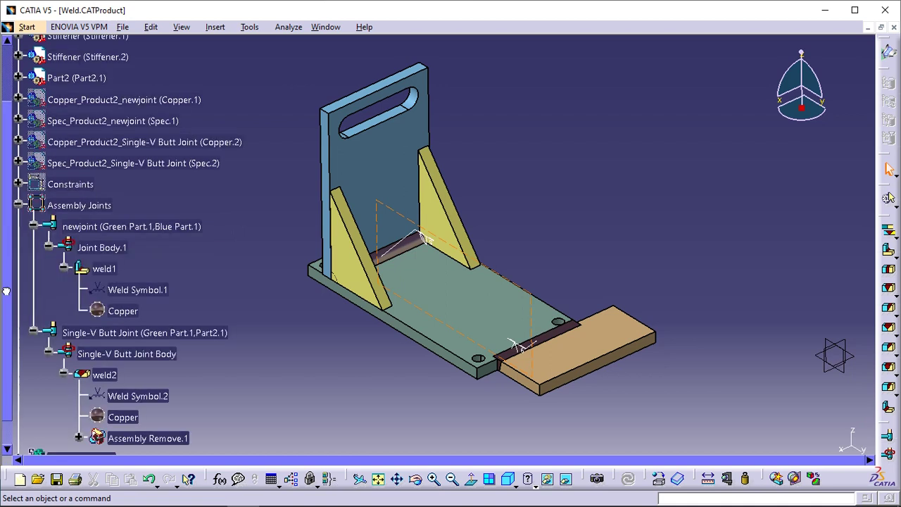
{"action": "left_click", "coordinate": [116, 270]}
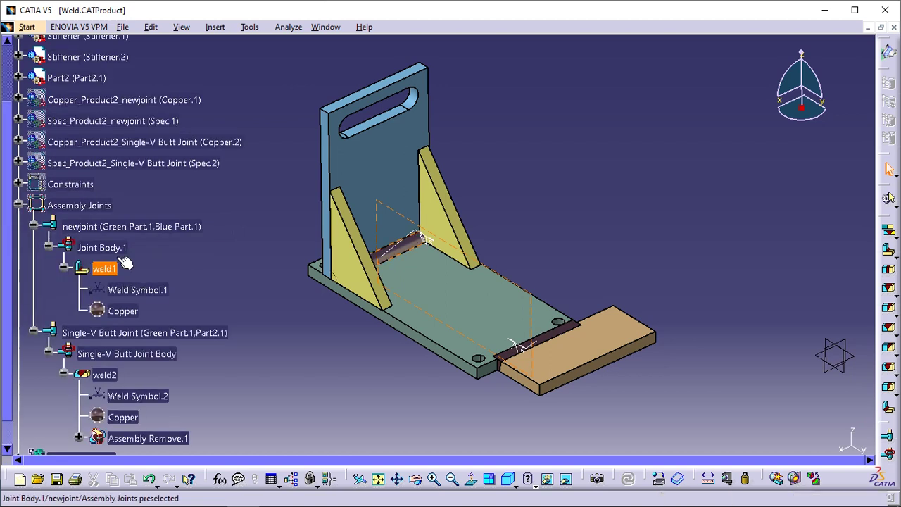
{"action": "left_click", "coordinate": [288, 27]}
{"action": "left_click", "coordinate": [313, 108]}
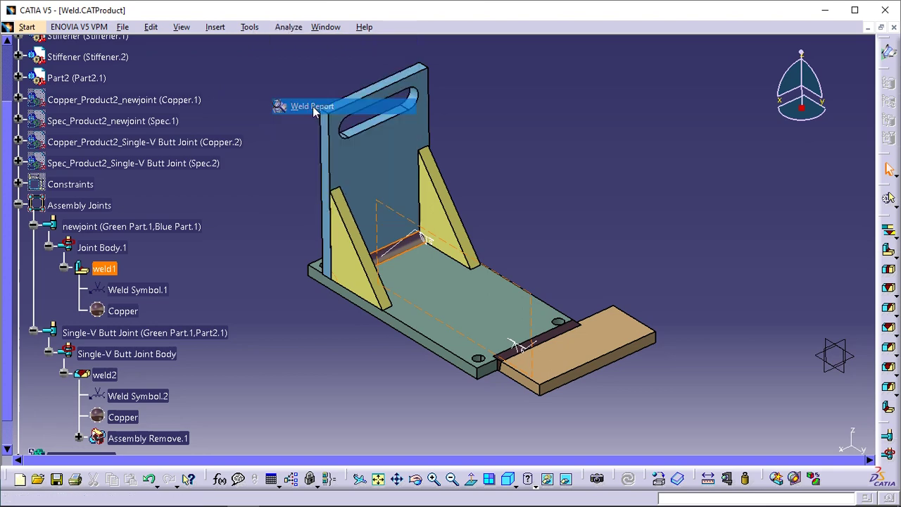
{"action": "left_click_drag", "start_coordinate": [461, 291], "coordinate": [473, 153]}
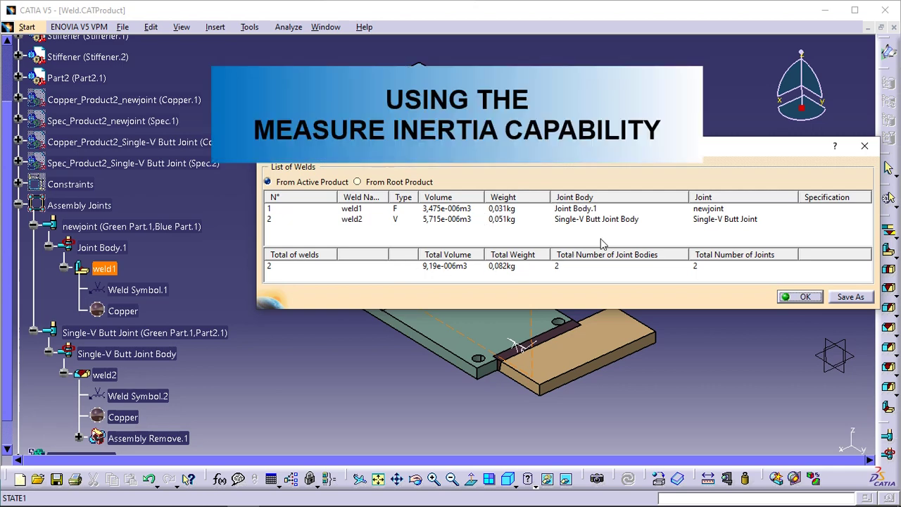
{"action": "left_click", "coordinate": [804, 297]}
{"action": "left_click", "coordinate": [803, 297]}
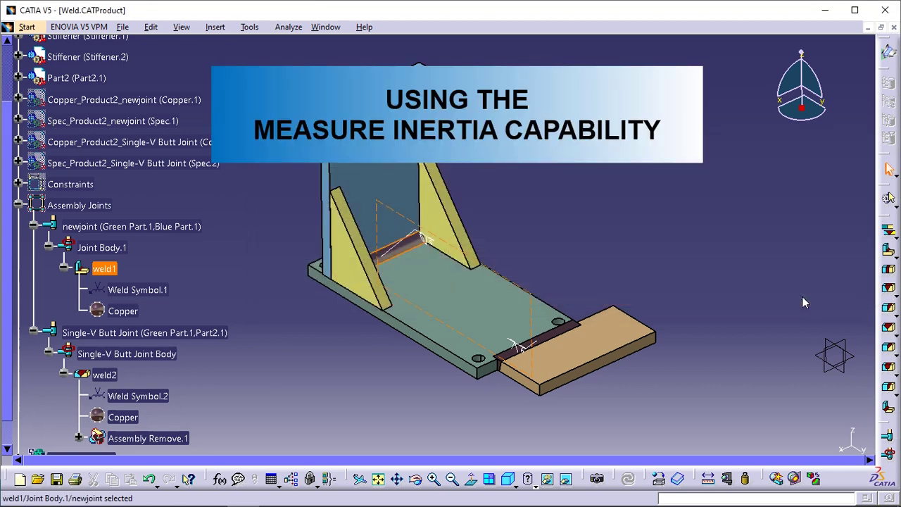
{"action": "left_click", "coordinate": [712, 233]}
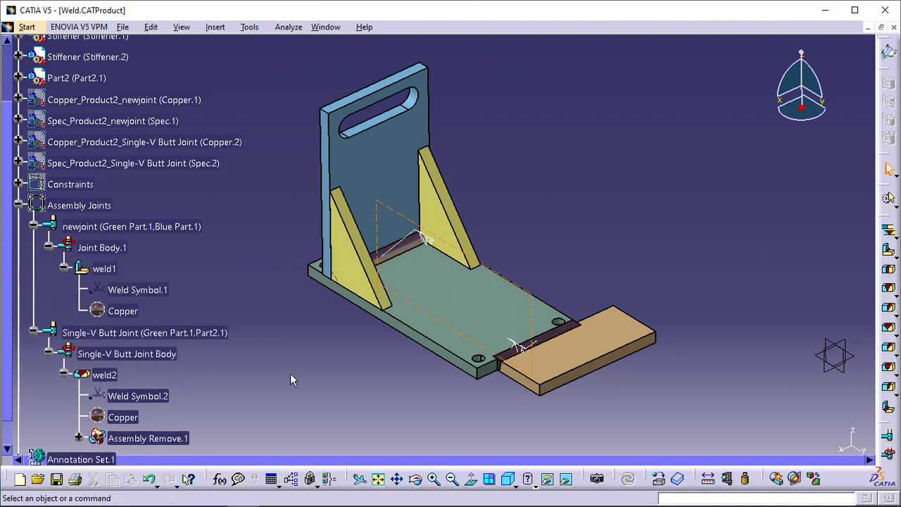
Measure weld1's inertia, reading 0,03 kg mass at 8900 kg/m3 density
{"action": "left_click", "coordinate": [745, 479]}
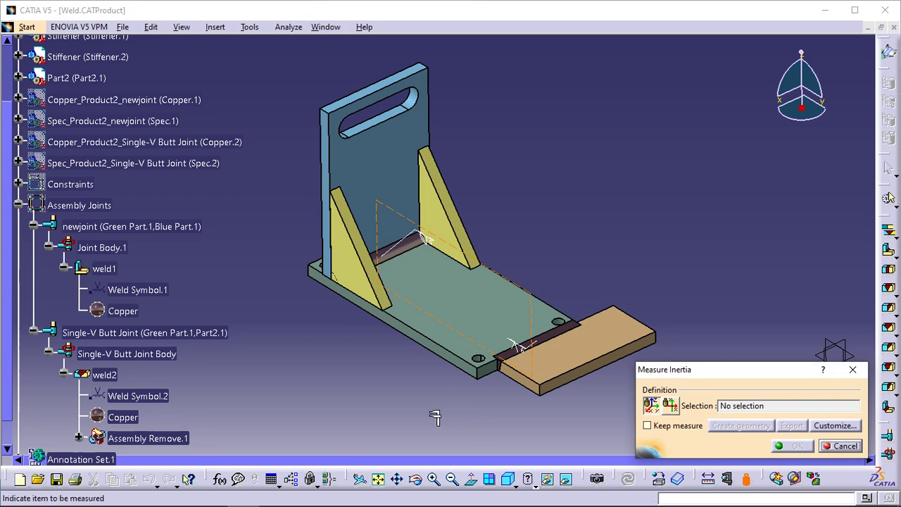
{"action": "left_click", "coordinate": [111, 270]}
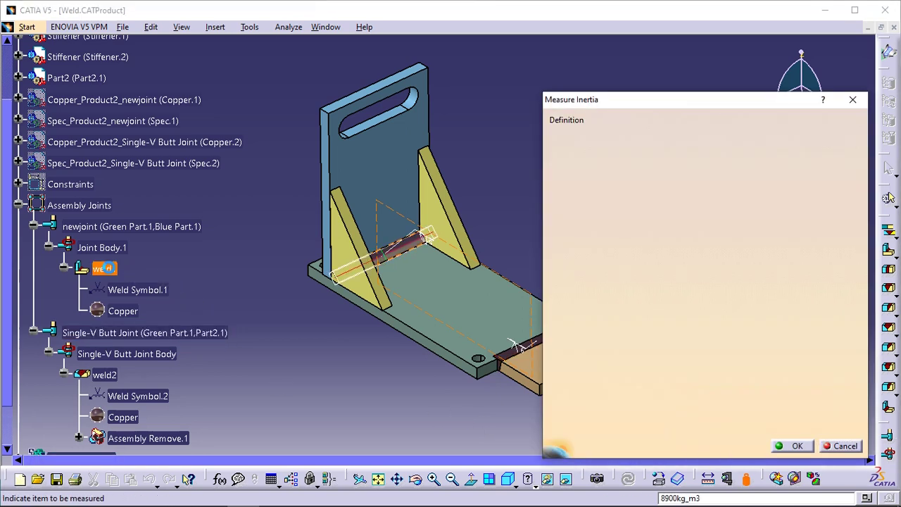
{"action": "left_click_drag", "start_coordinate": [622, 103], "coordinate": [580, 81]}
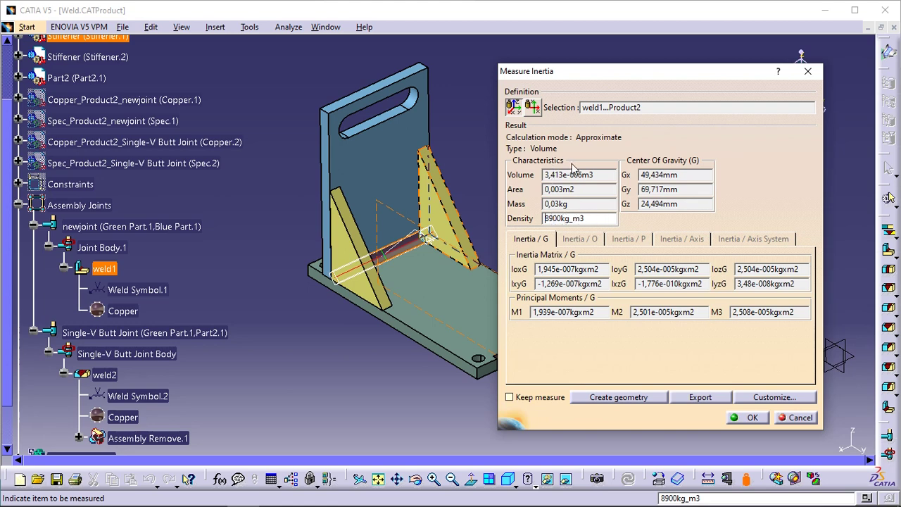
{"action": "left_click", "coordinate": [747, 417]}
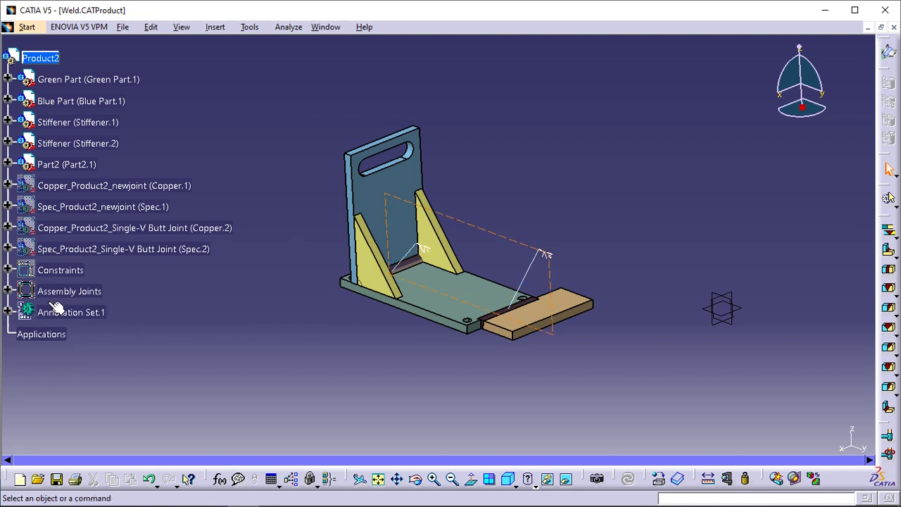
Give weld1's Copper material a black Coloring drawing fill named 'copper' in its Properties
{"action": "left_click", "coordinate": [7, 291]}
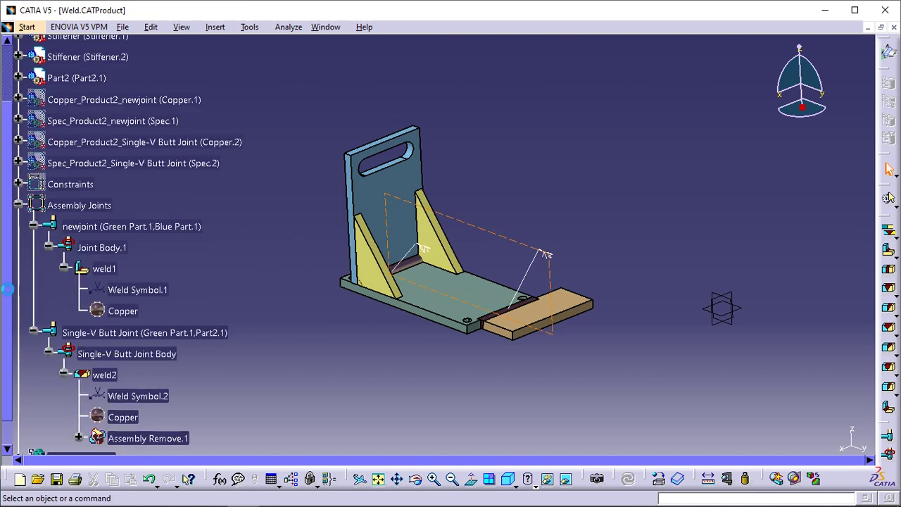
{"action": "right_click", "coordinate": [117, 310]}
{"action": "left_click", "coordinate": [185, 148]}
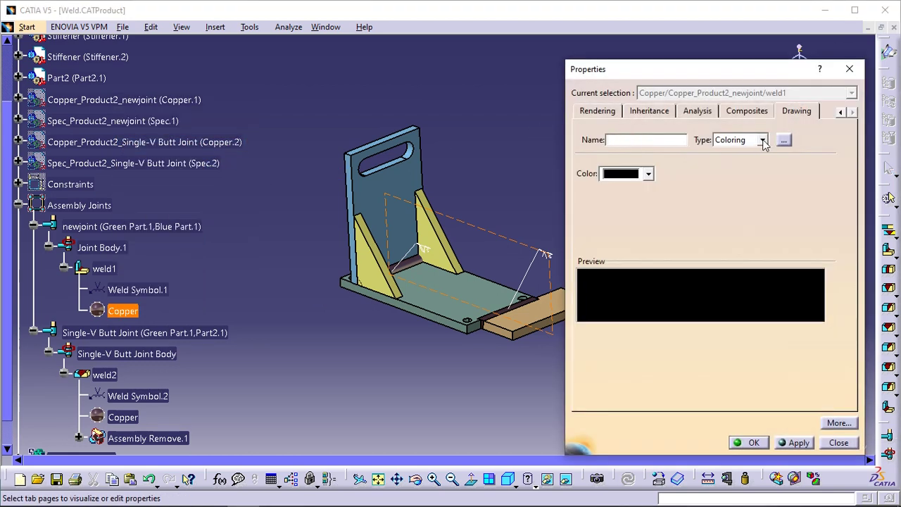
{"action": "left_click", "coordinate": [757, 141]}
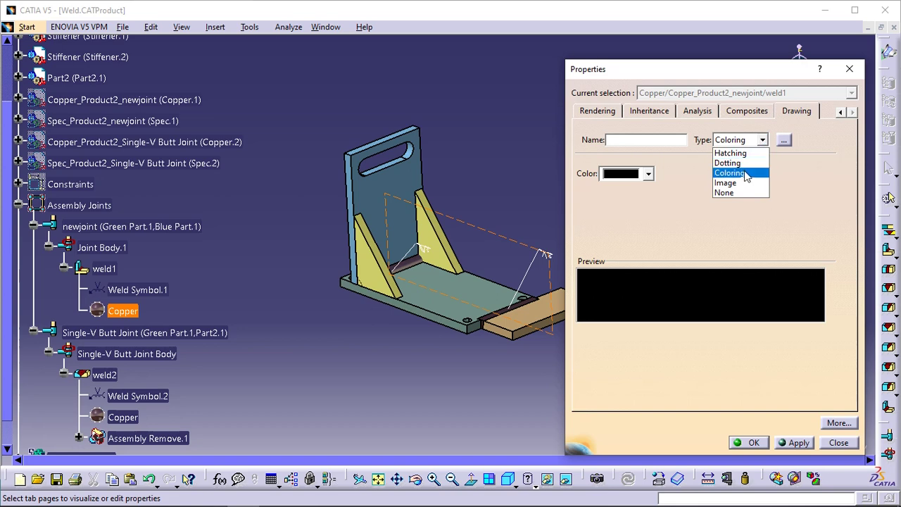
{"action": "left_click", "coordinate": [742, 174]}
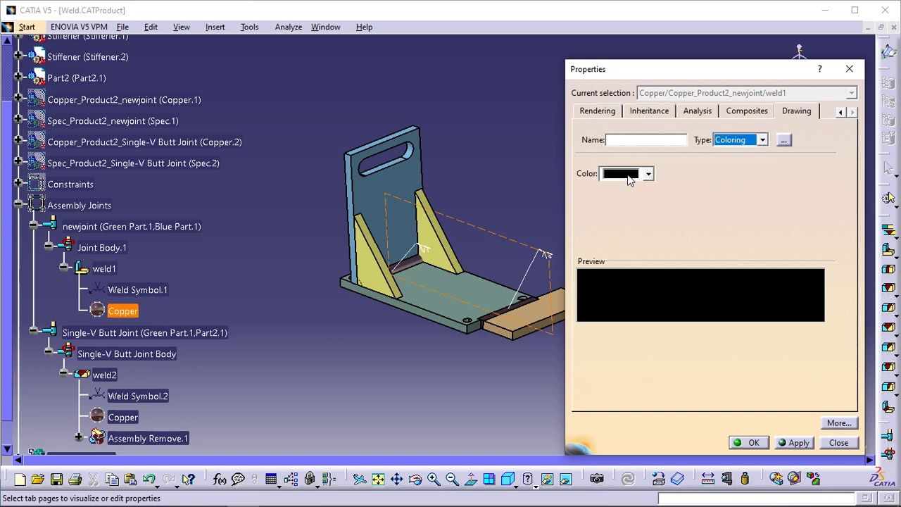
{"action": "left_click", "coordinate": [640, 138]}
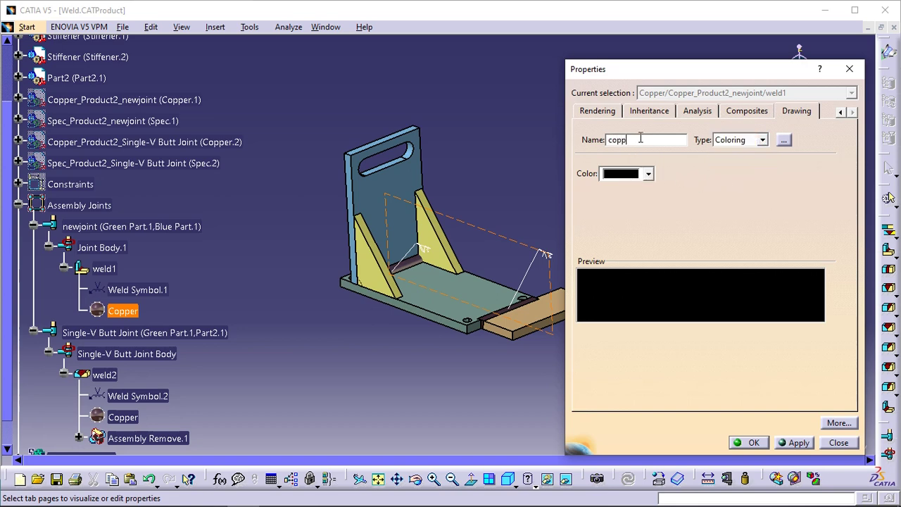
{"action": "left_click", "coordinate": [750, 441]}
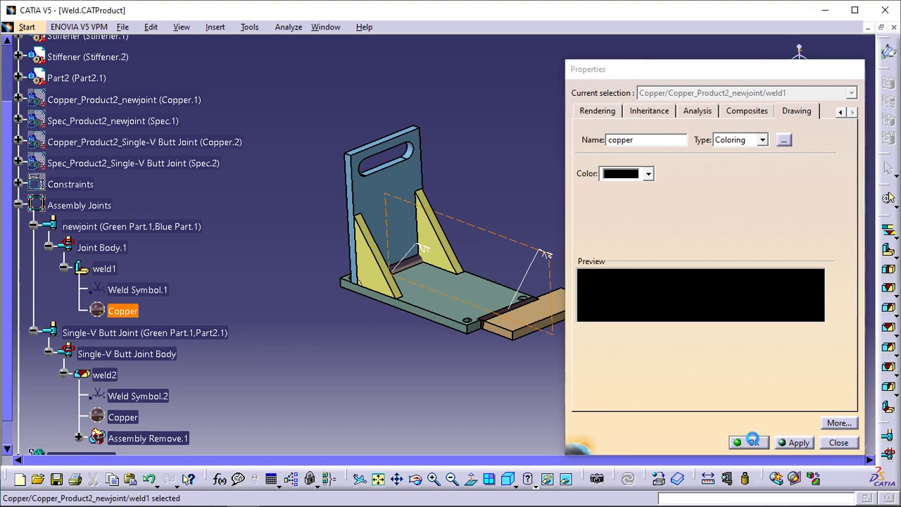
Create Drawing1 in Drafting with the Front, Bottom and Right views layout, centered on the views
{"action": "left_click", "coordinate": [32, 28]}
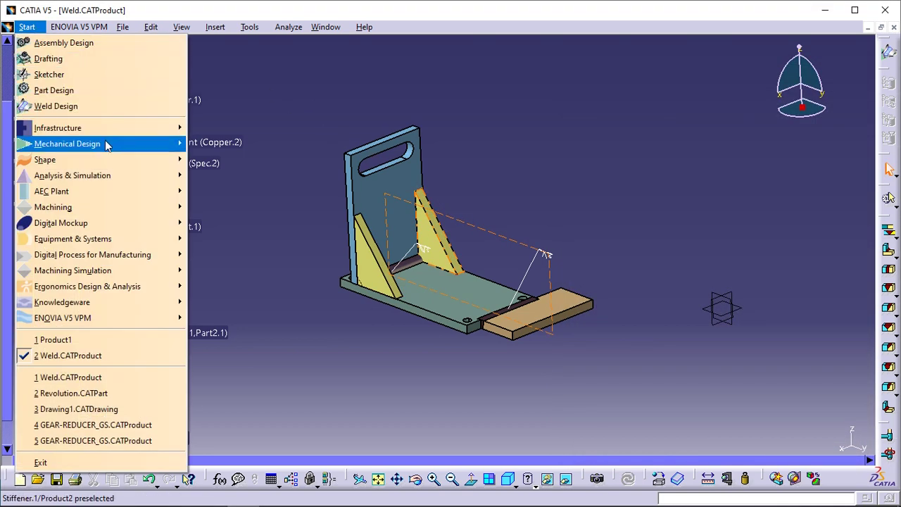
{"action": "mouse_move", "coordinate": [107, 144]}
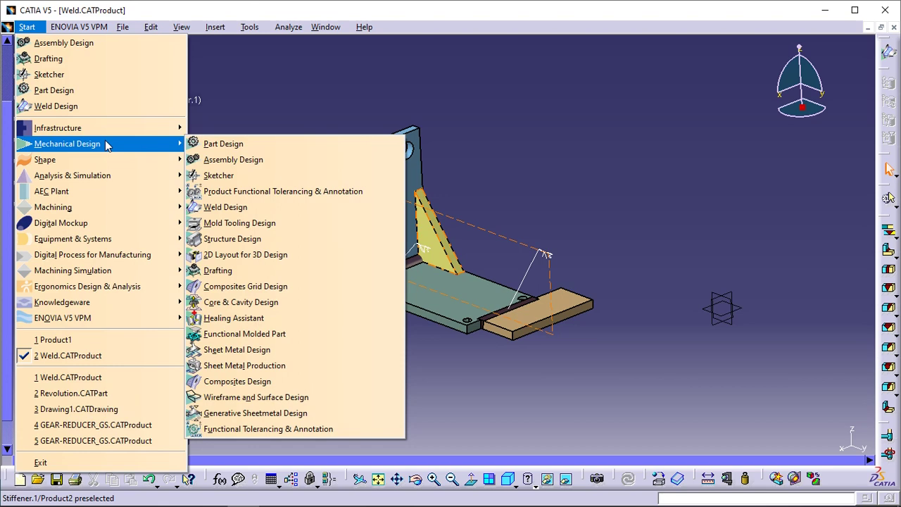
{"action": "left_click", "coordinate": [223, 271]}
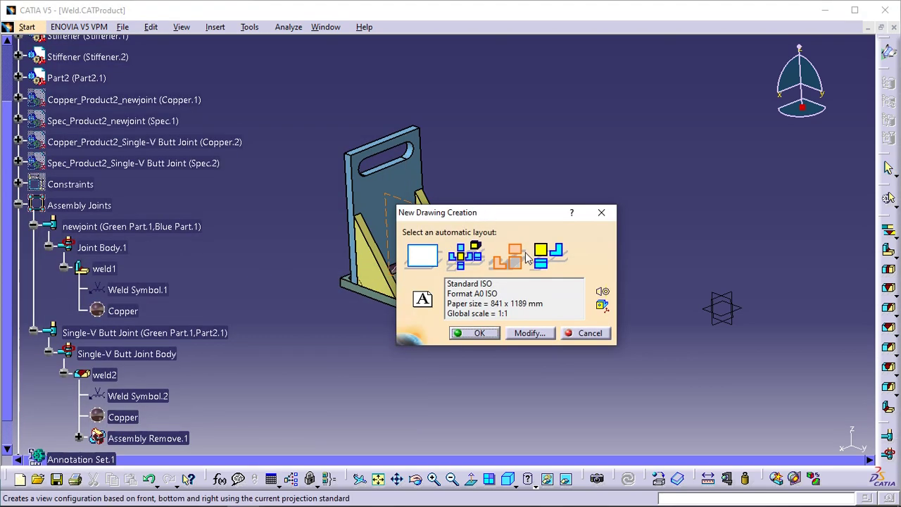
{"action": "left_click", "coordinate": [517, 260]}
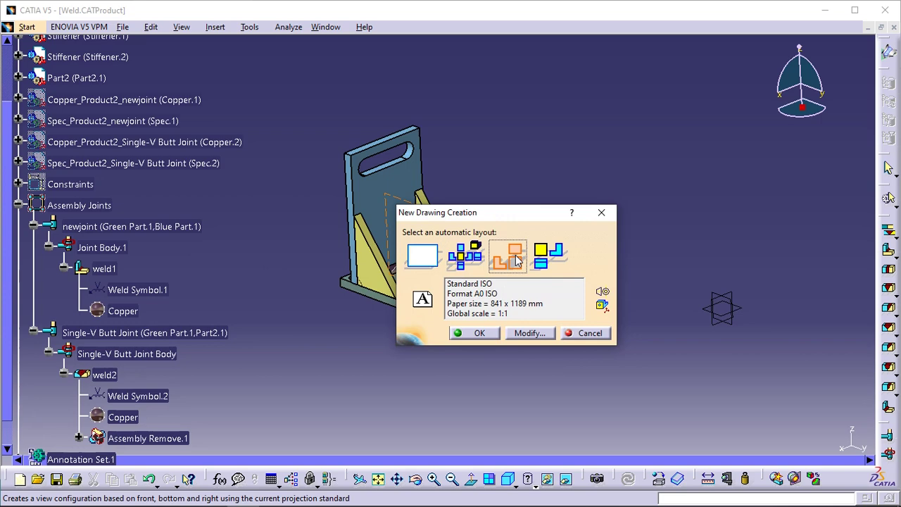
{"action": "left_click", "coordinate": [481, 334]}
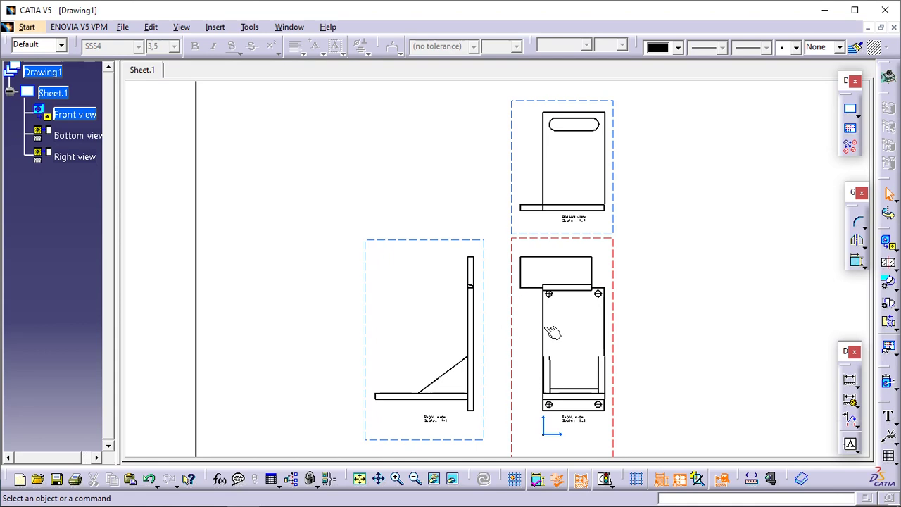
{"action": "middle_click_drag", "start_coordinate": [617, 330], "coordinate": [514, 288]}
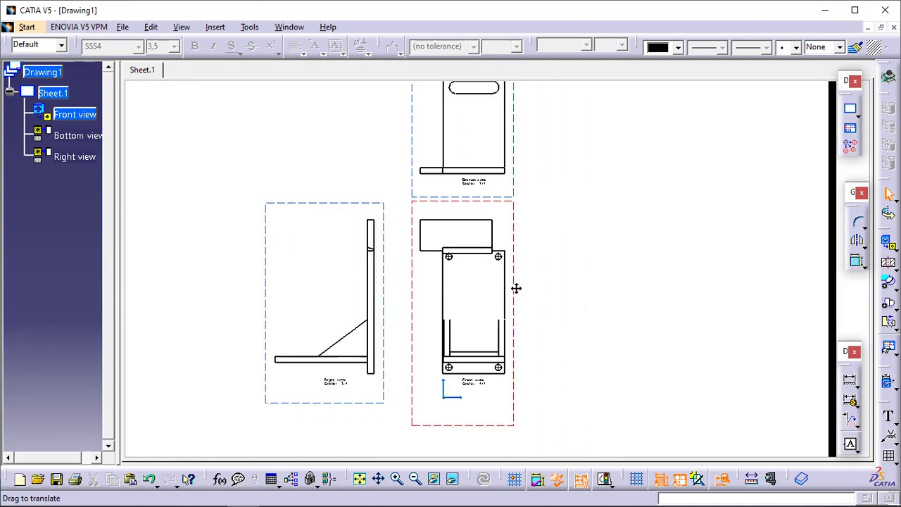
{"action": "middle_click_drag", "start_coordinate": [570, 303], "coordinate": [569, 254], "text": "ctrl"}
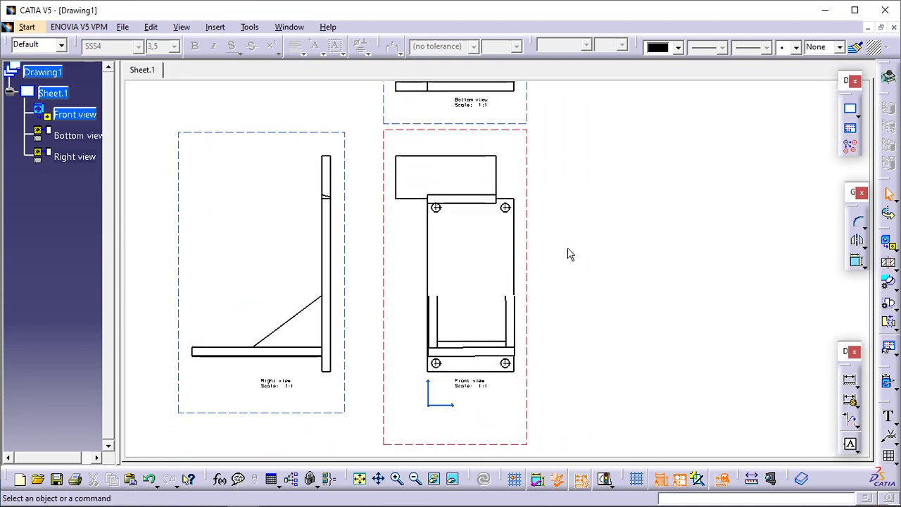
Cut offset section A-A vertically through the front view and place it to the right
{"action": "left_click", "coordinate": [889, 264]}
{"action": "left_click", "coordinate": [466, 141]}
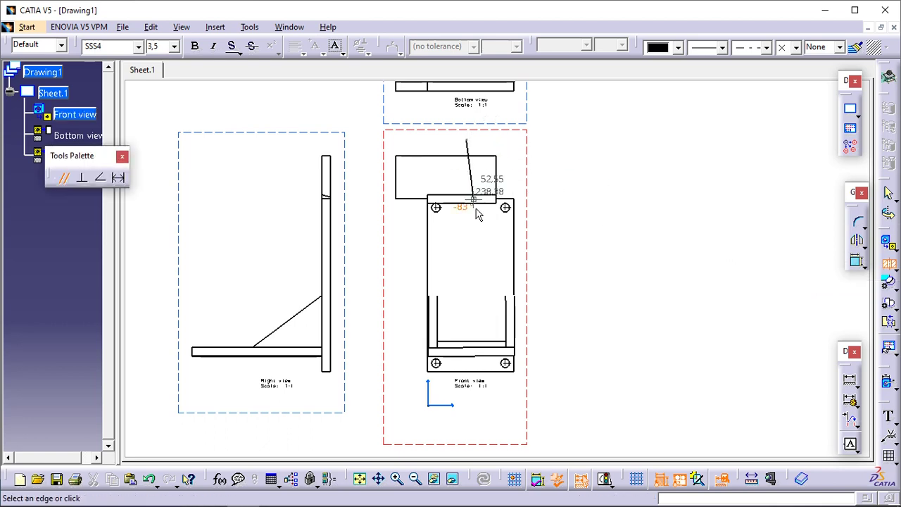
{"action": "double_click", "coordinate": [465, 421]}
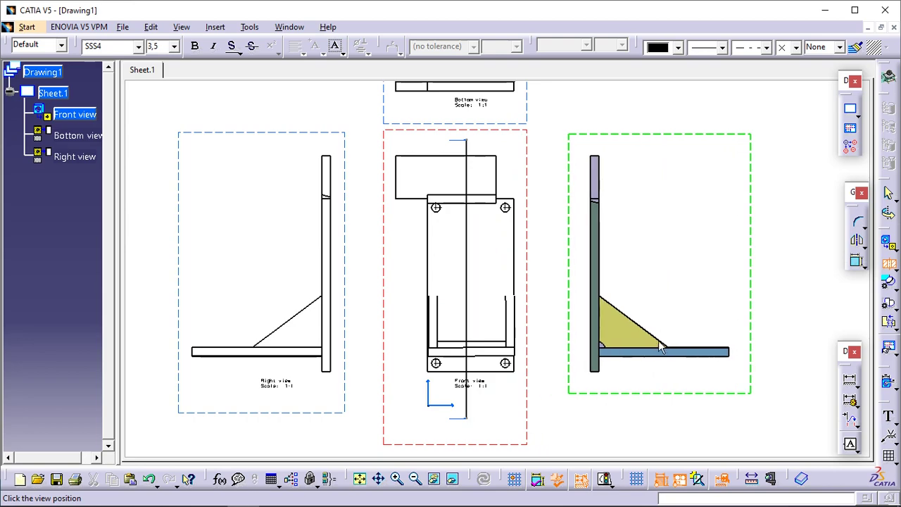
{"action": "left_click", "coordinate": [666, 345]}
{"action": "middle_click_drag", "start_coordinate": [633, 298], "coordinate": [525, 316]}
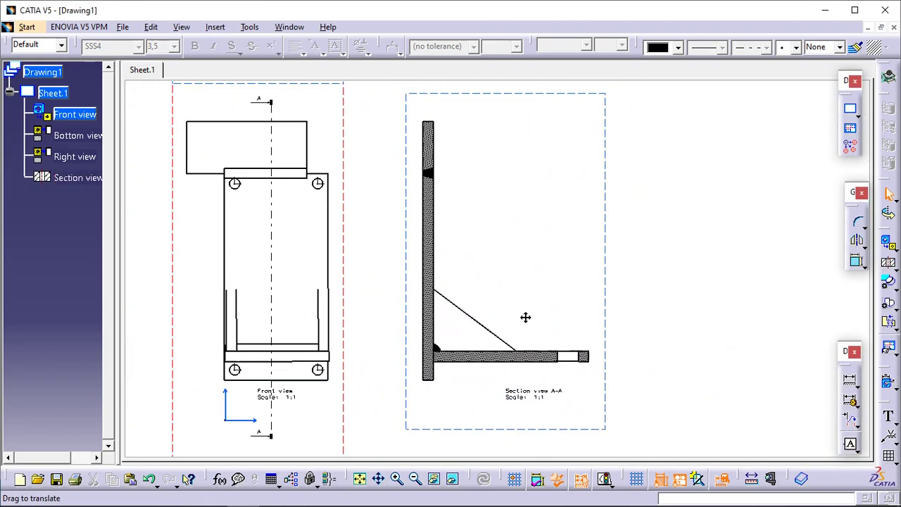
Add a size 5 fillet welding symbol with its leader on the base-upright corner weld in section A-A
{"action": "left_click", "coordinate": [889, 440]}
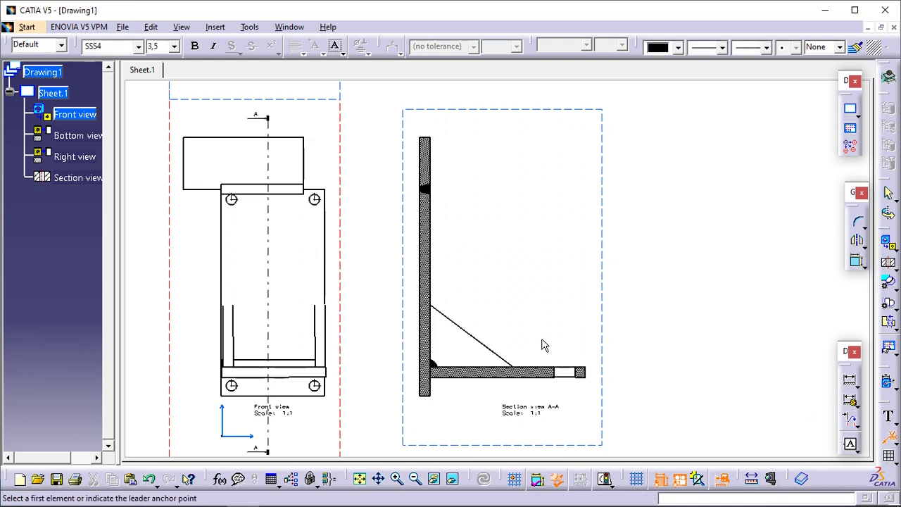
{"action": "middle_click_drag", "start_coordinate": [543, 342], "coordinate": [555, 301]}
{"action": "scroll", "coordinate": [534, 281], "scroll_direction": "up", "scroll_amount": 5}
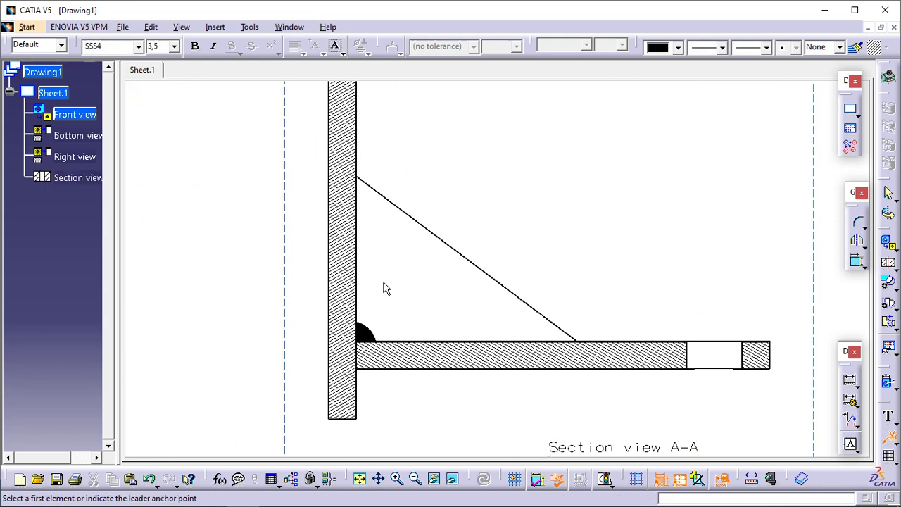
{"action": "left_click", "coordinate": [369, 327]}
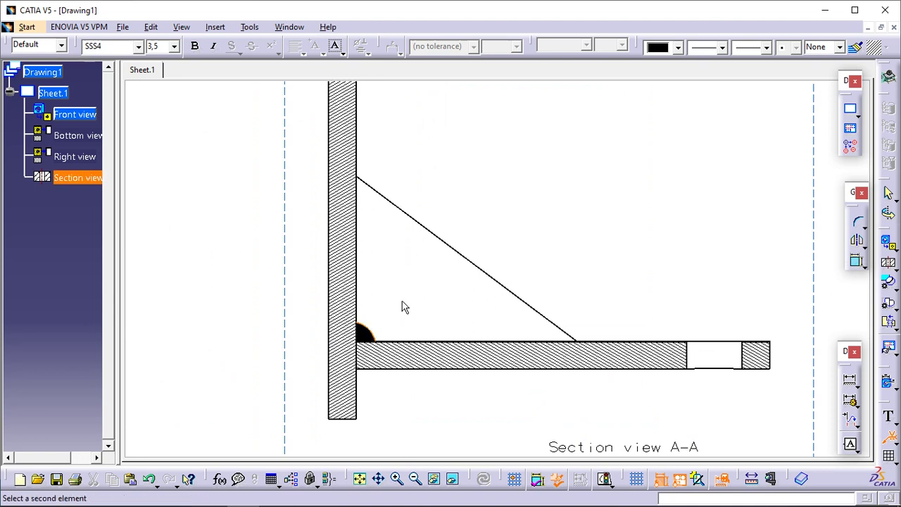
{"action": "left_click", "coordinate": [503, 224]}
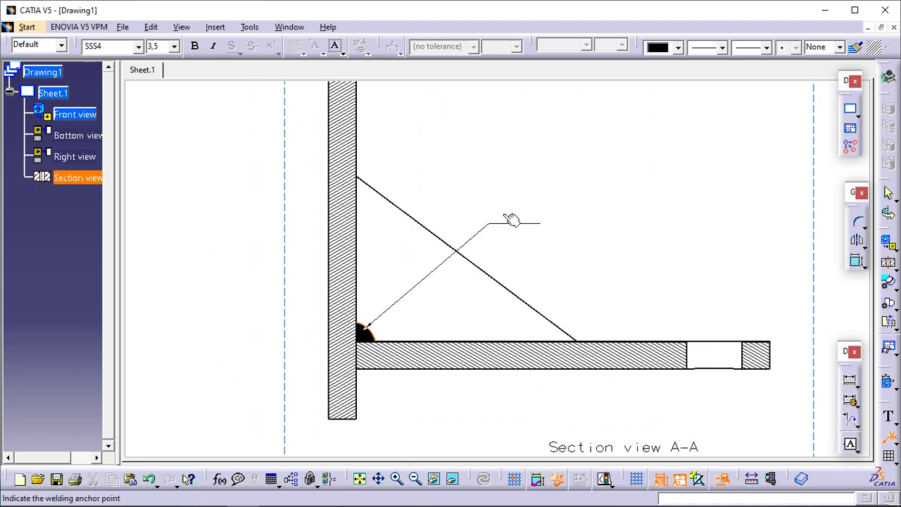
{"action": "left_click", "coordinate": [510, 222]}
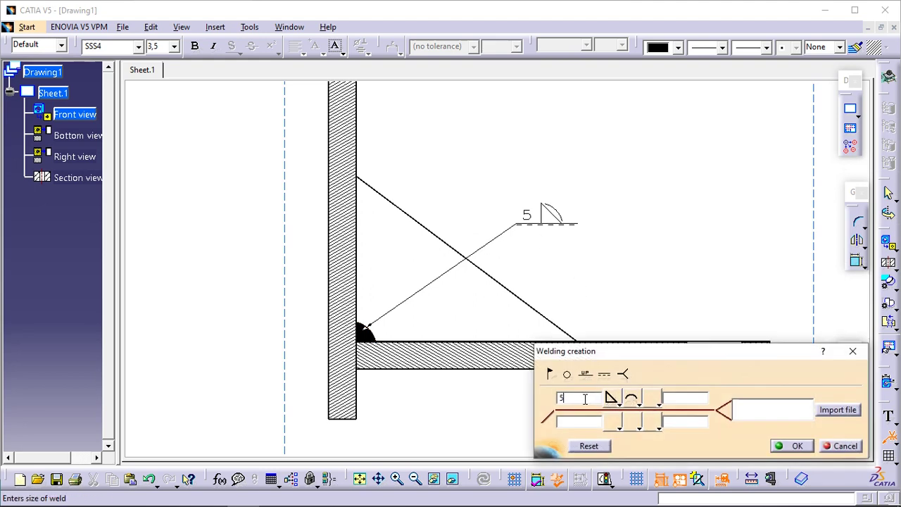
{"action": "left_click", "coordinate": [788, 445]}
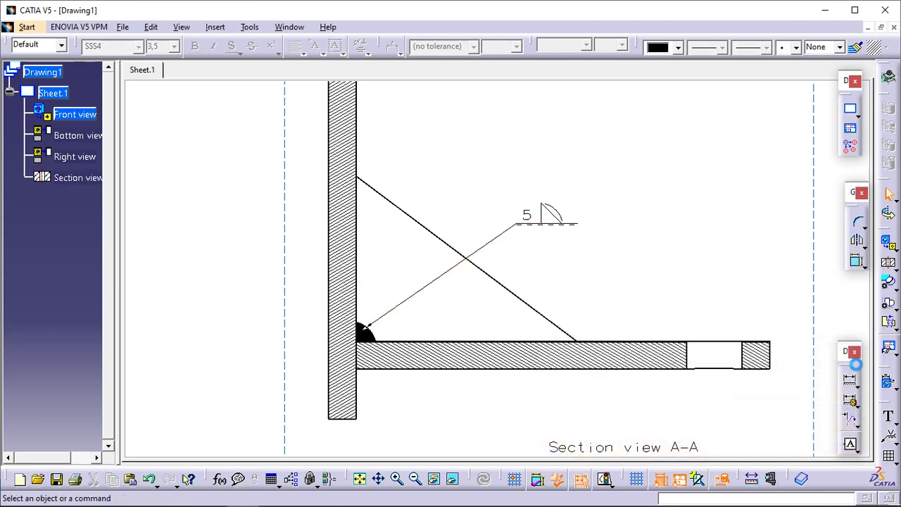
{"action": "left_click", "coordinate": [888, 440]}
{"action": "mouse_move", "coordinate": [573, 129]}
{"action": "middle_mouse_down"}
{"action": "mouse_move", "coordinate": [573, 340]}
{"action": "mouse_move", "coordinate": [586, 431]}
{"action": "middle_mouse_up"}
Lead the second welding symbol to the upright plate's weld and change its size to 9
{"action": "left_click", "coordinate": [375, 176]}
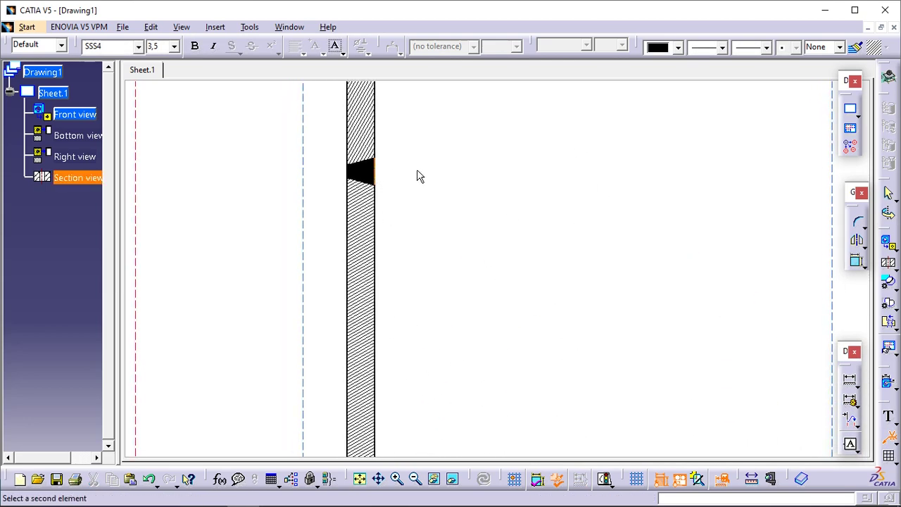
{"action": "left_click", "coordinate": [518, 246]}
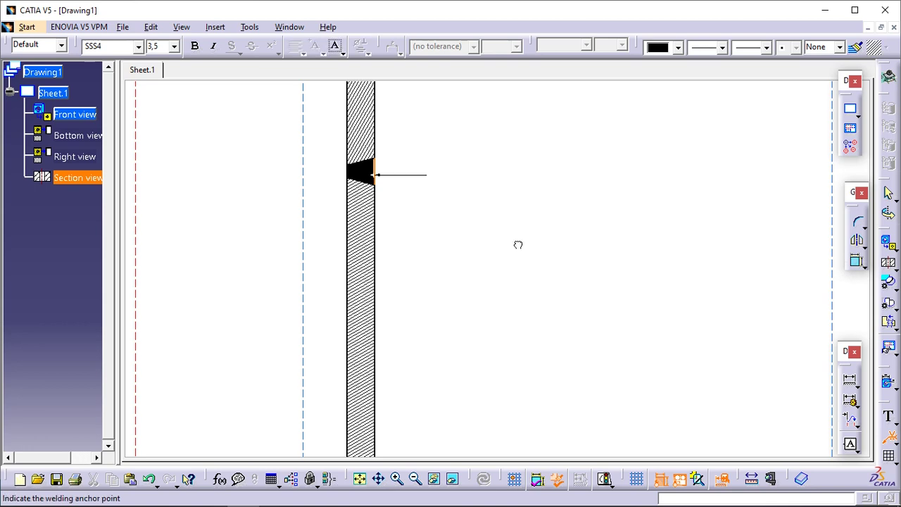
{"action": "left_click", "coordinate": [489, 238]}
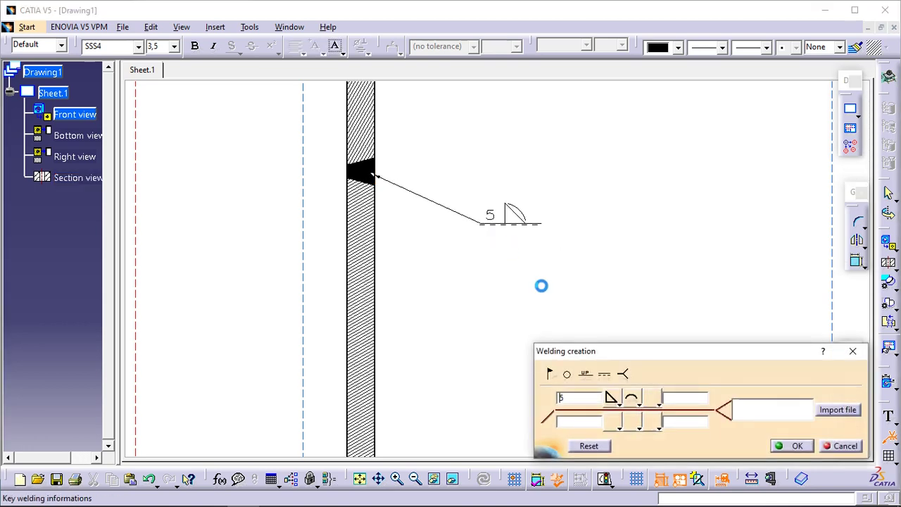
{"action": "left_click_drag", "start_coordinate": [575, 397], "coordinate": [543, 389]}
{"action": "type", "text": "9"}
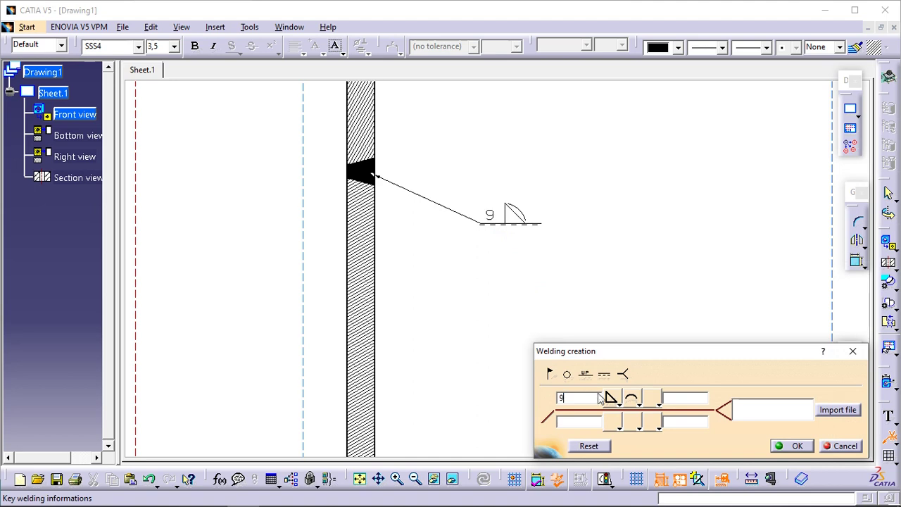